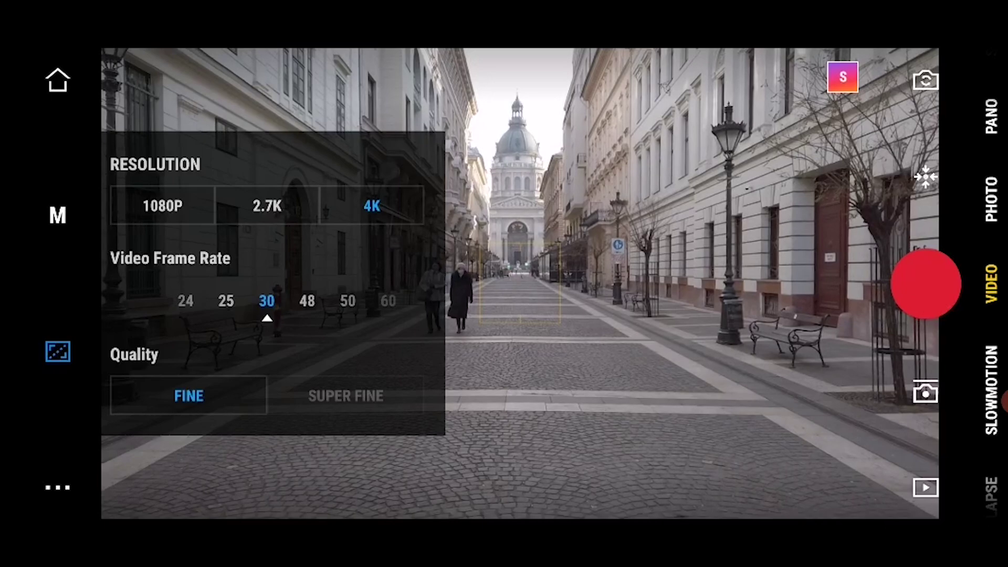
Step: Close the video settings with 4K at 30 fps selected and go back to the live camera view
{"action": "left_click", "coordinate": [757, 391]}
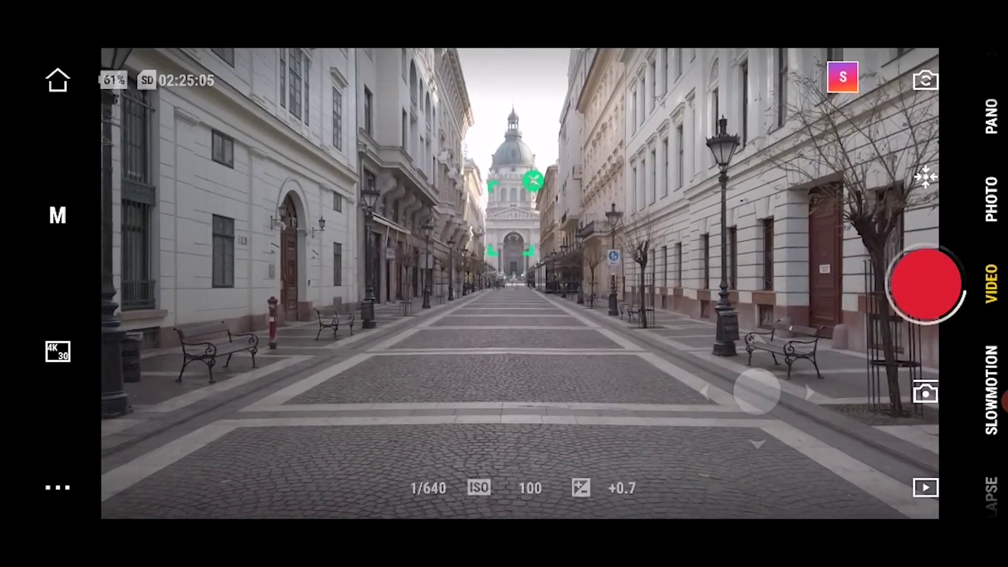
Step: Start recording the 4K video of the street walk toward the basilica dome
{"action": "left_click", "coordinate": [927, 284]}
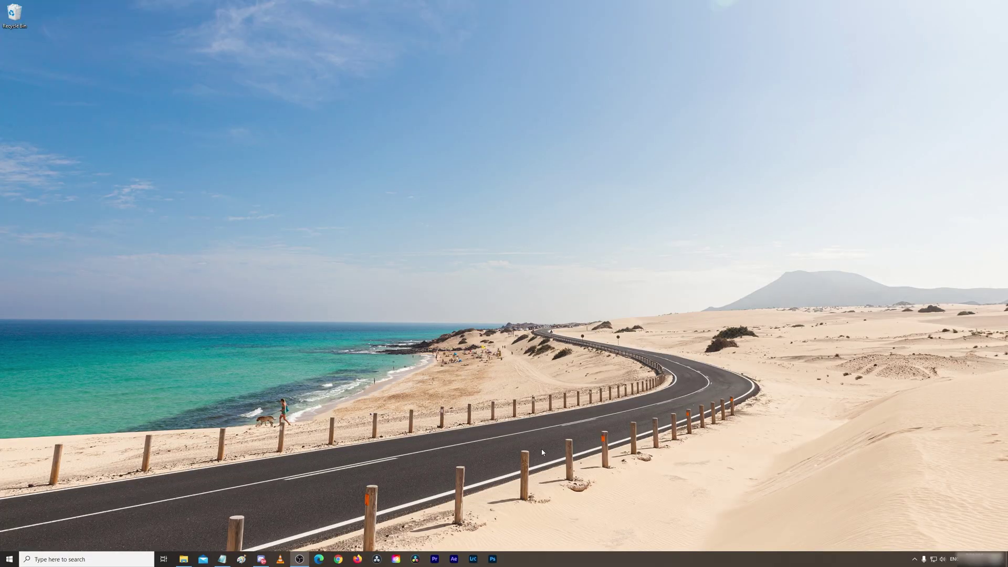
Step: Launch After Effects and import DJI_0385.MP4 as a 3840x2160, 29.97 fps footage item
{"action": "left_click", "coordinate": [455, 560]}
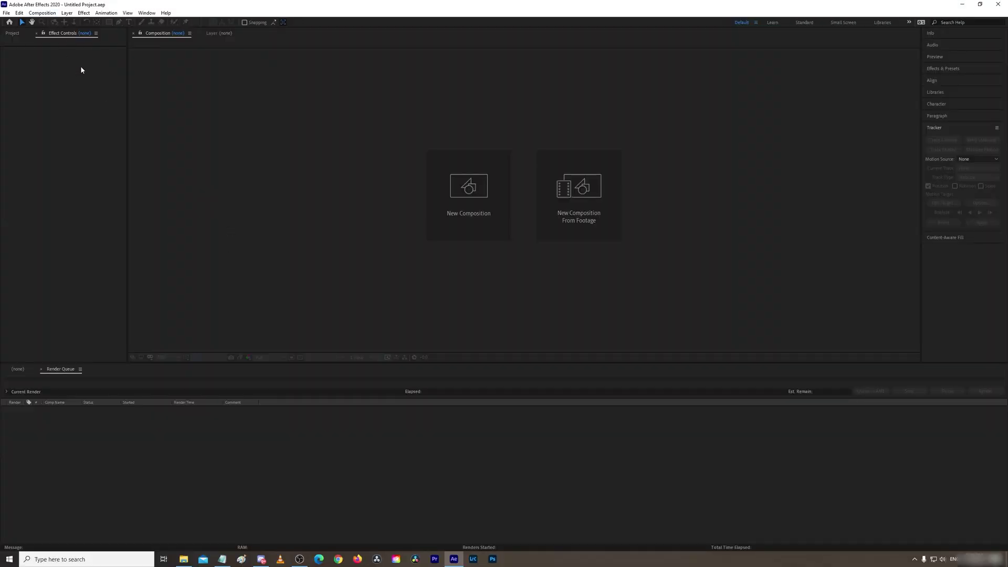
{"action": "left_click", "coordinate": [7, 13]}
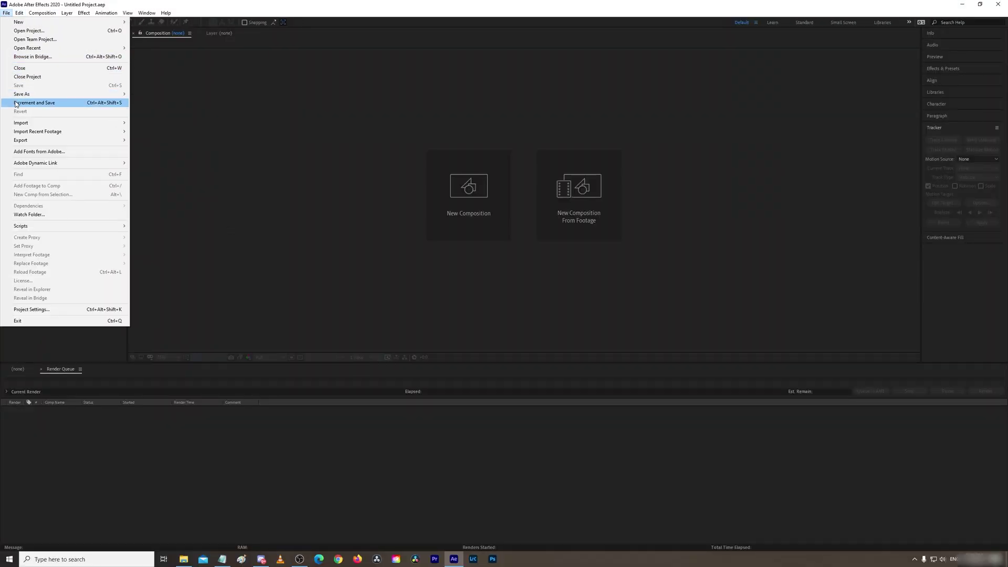
{"action": "mouse_move", "coordinate": [21, 123]}
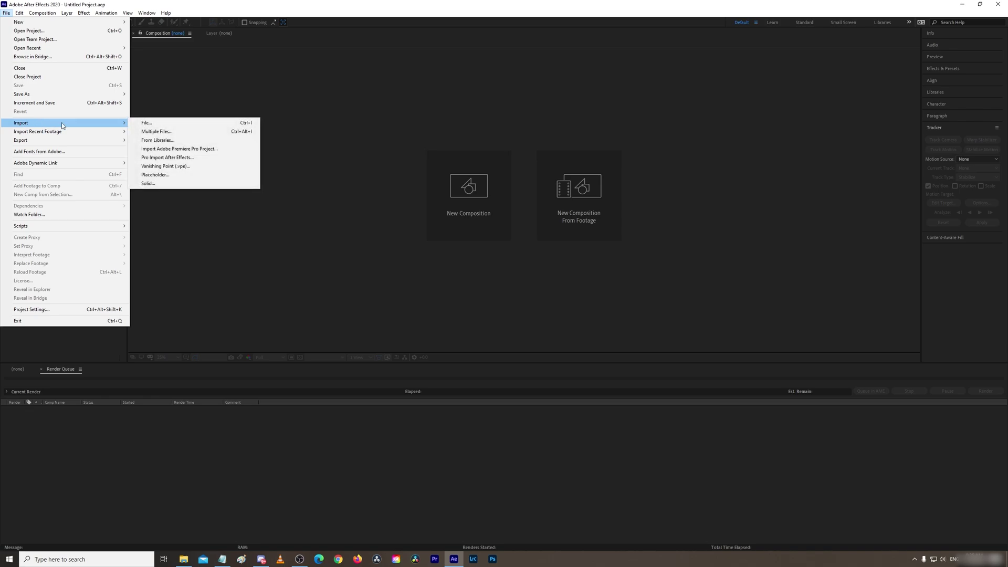
{"action": "left_click", "coordinate": [157, 123]}
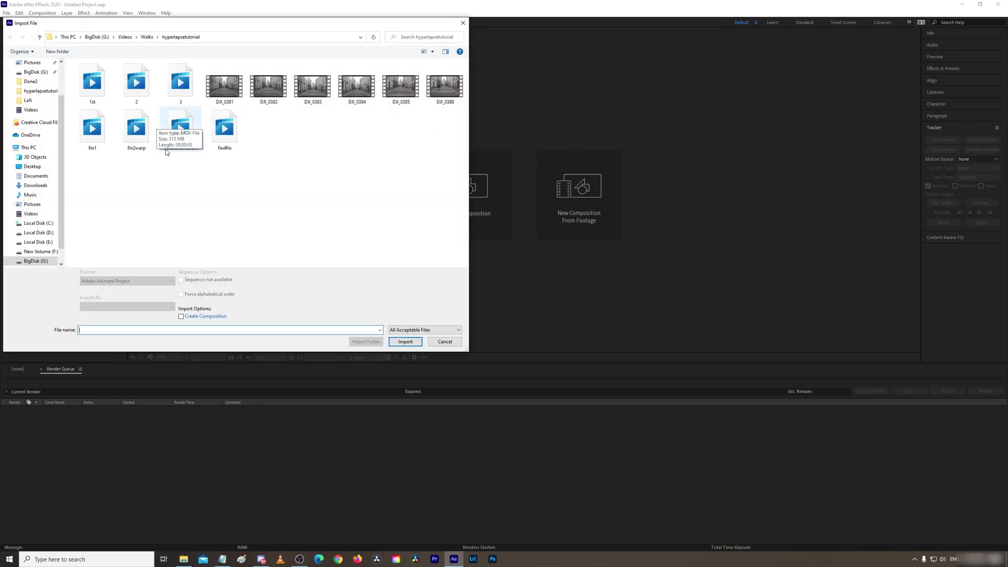
{"action": "left_click", "coordinate": [410, 100]}
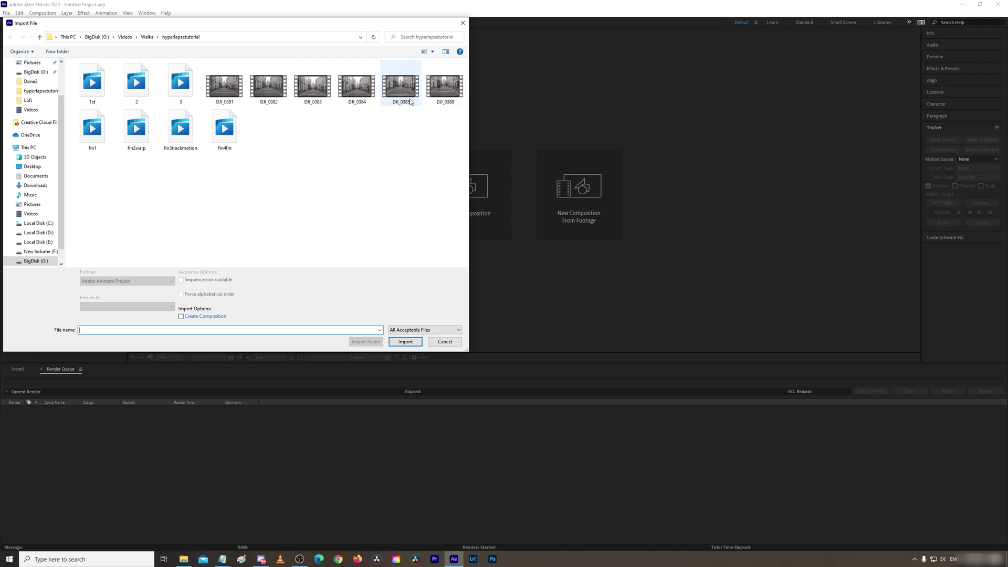
{"action": "left_click", "coordinate": [405, 342]}
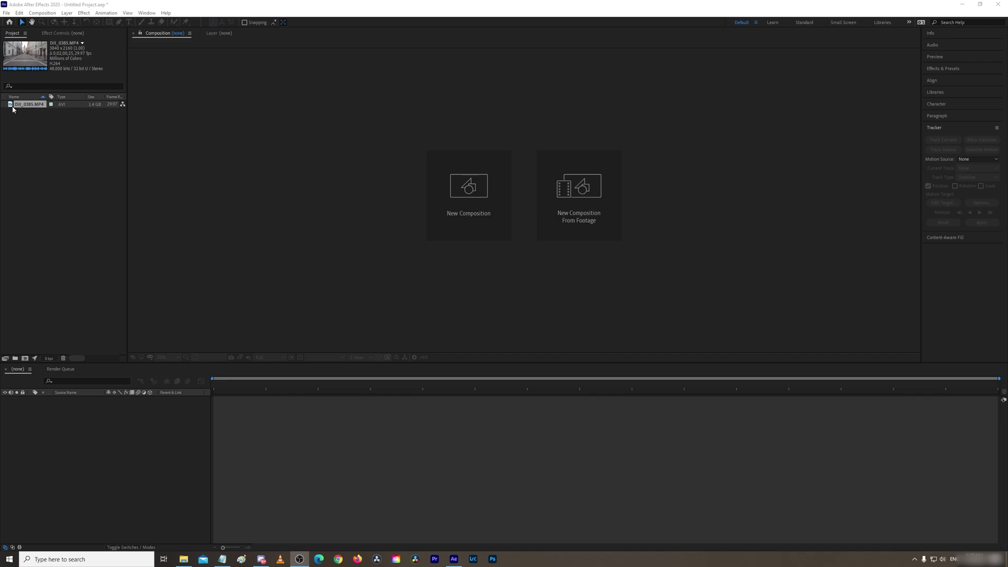
Step: Build a DJI_0385 composition from the clip and accept its 3840x2160, 29.97 fps settings unchanged
{"action": "left_click_drag", "start_coordinate": [12, 107], "coordinate": [24, 358]}
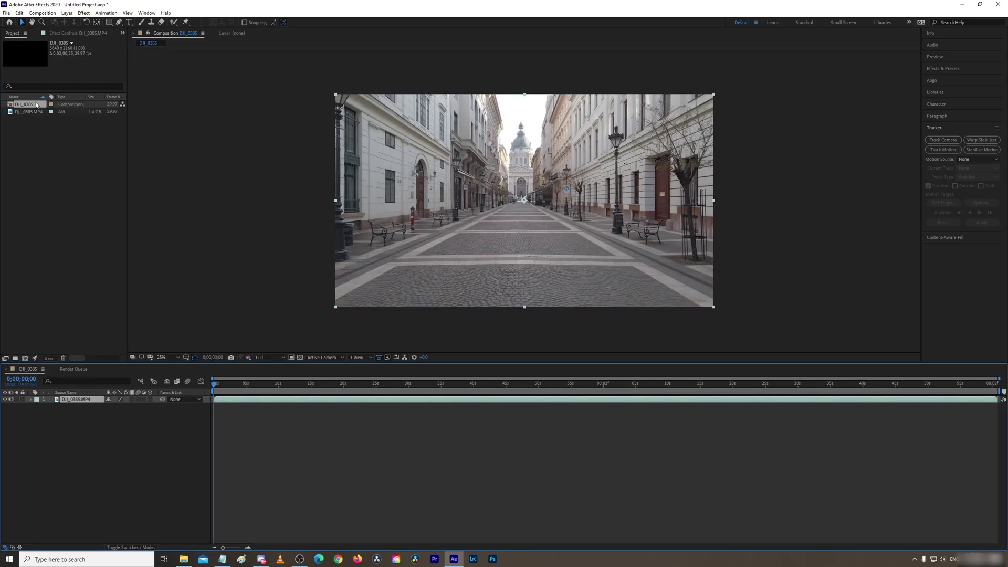
{"action": "right_click", "coordinate": [35, 103]}
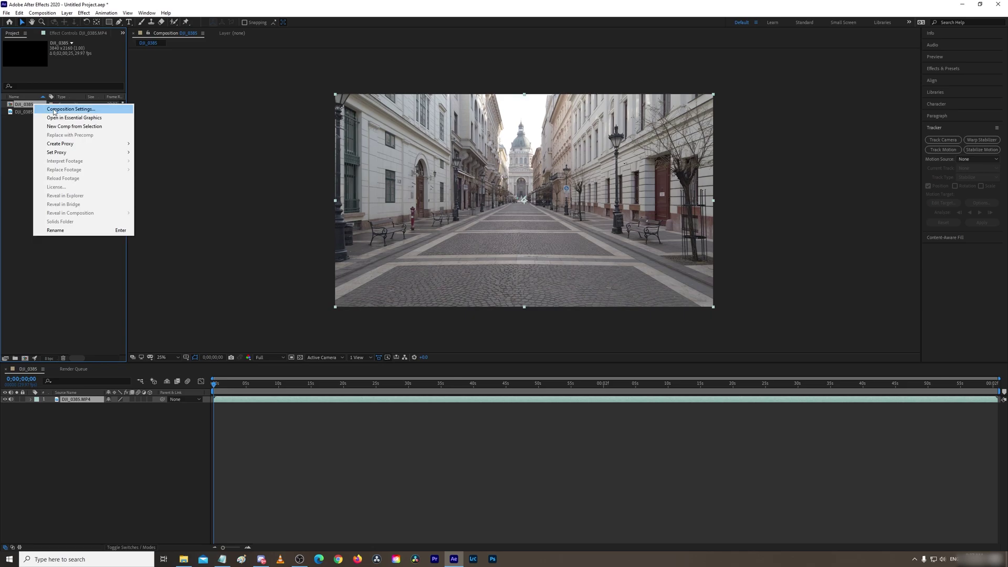
{"action": "left_click", "coordinate": [54, 110]}
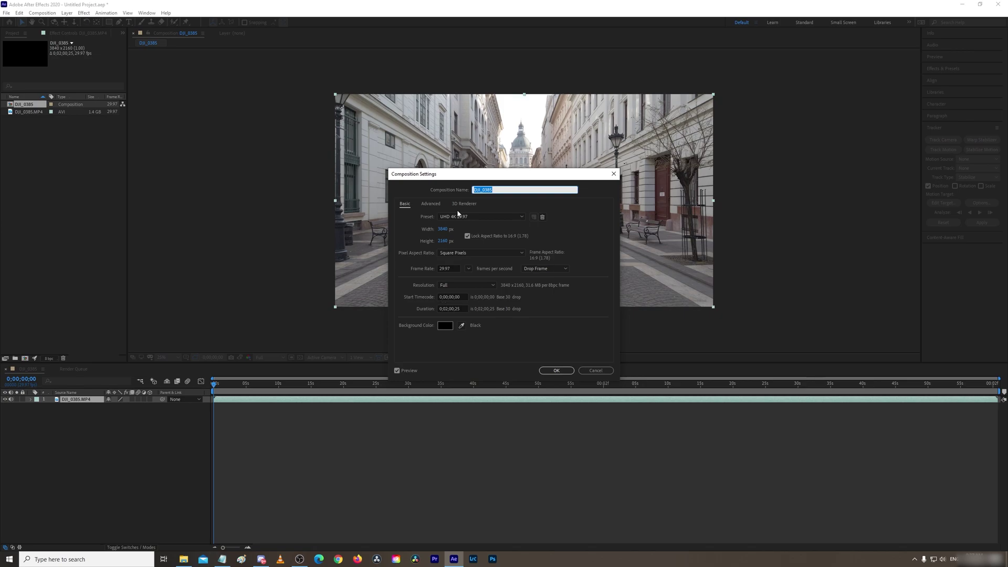
{"action": "key", "text": "Return"}
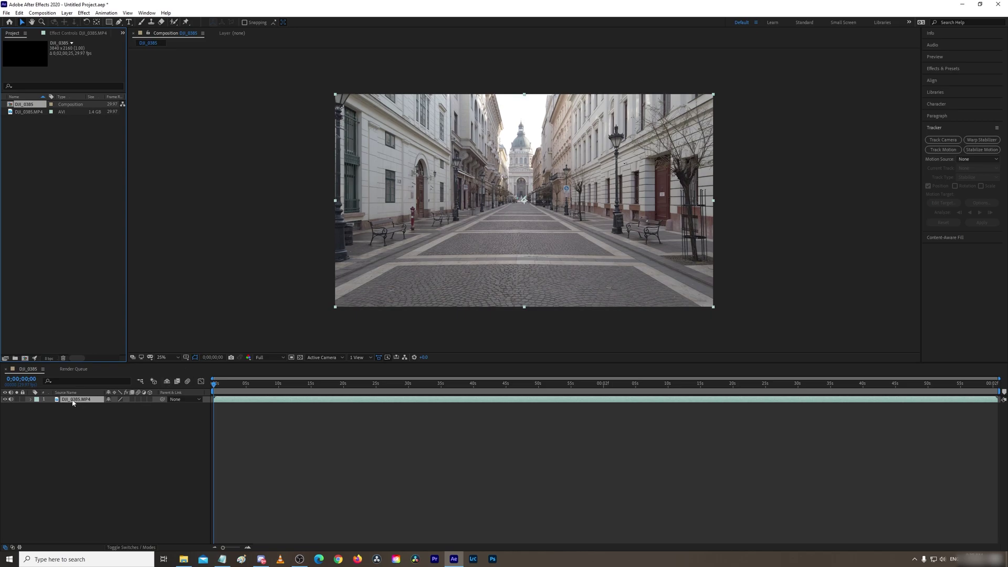
Step: Enable time remapping on the DJI_0385.MP4 layer and move its last keyframe to 3 seconds
{"action": "right_click", "coordinate": [73, 403]}
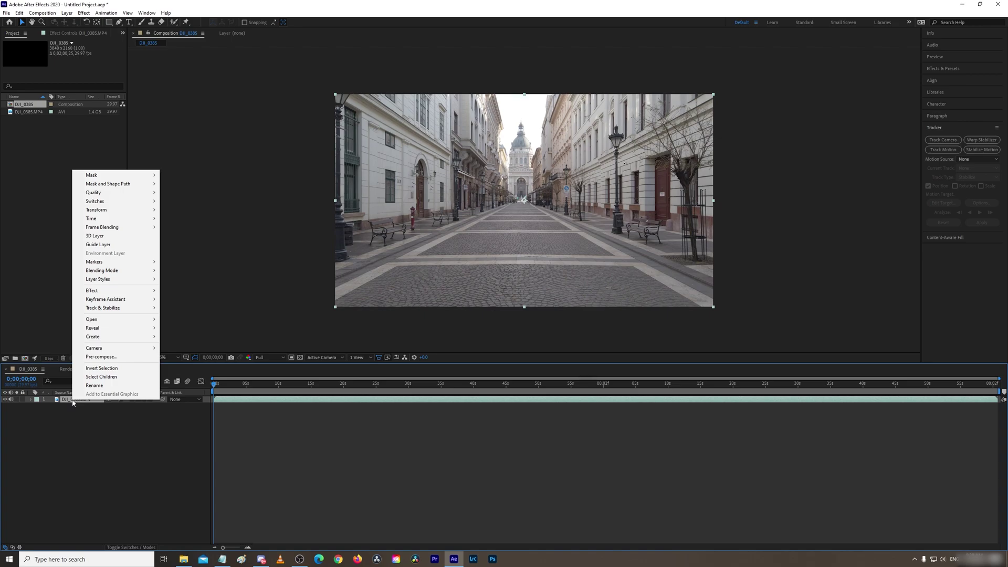
{"action": "mouse_move", "coordinate": [121, 222]}
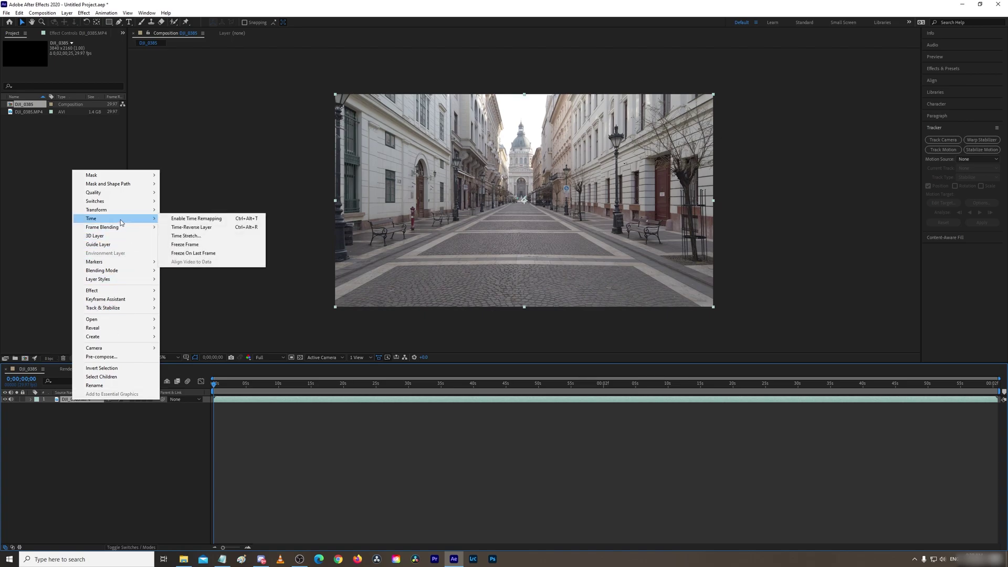
{"action": "left_click", "coordinate": [198, 220]}
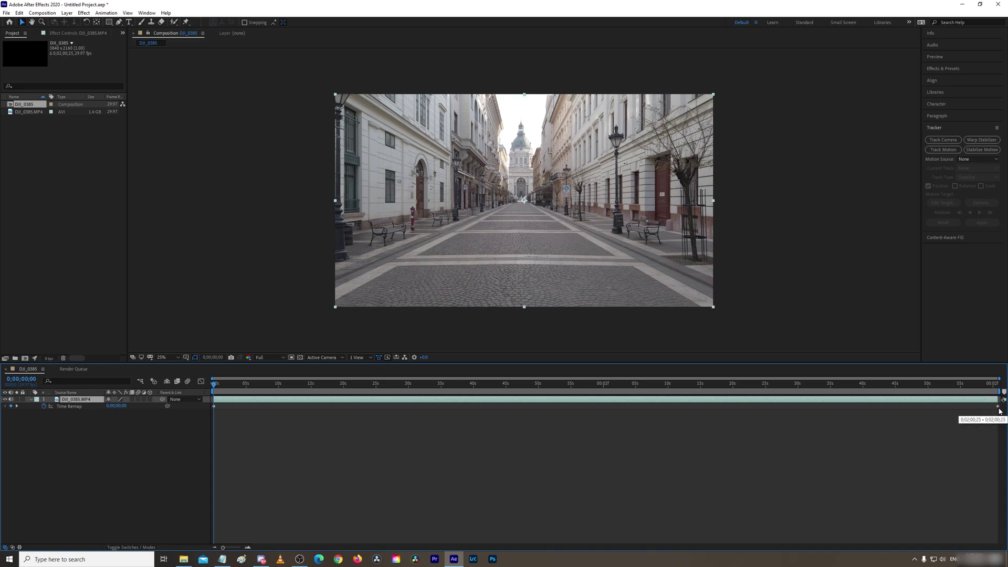
{"action": "left_click_drag", "start_coordinate": [1000, 411], "coordinate": [286, 418]}
{"action": "left_click_drag", "start_coordinate": [223, 547], "coordinate": [236, 548]}
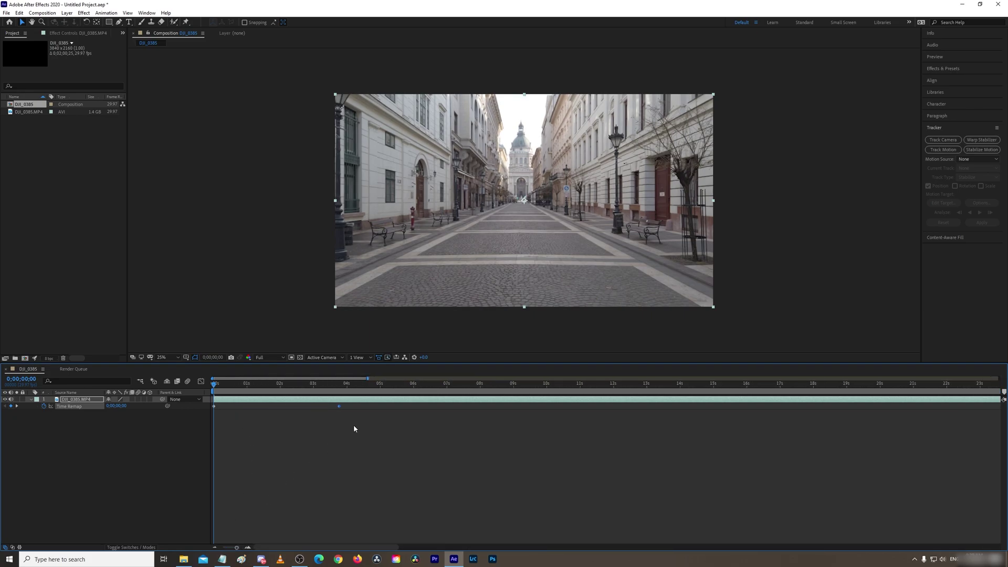
{"action": "left_click_drag", "start_coordinate": [341, 409], "coordinate": [317, 407]}
{"action": "key", "text": ";"}
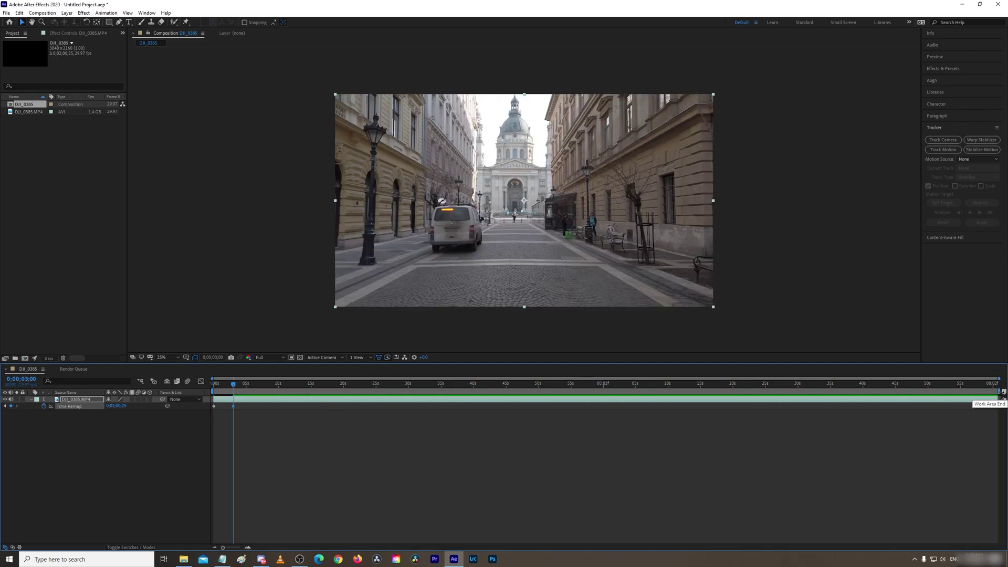
Step: End the work area at 3 seconds and trim the composition to it
{"action": "left_click_drag", "start_coordinate": [1003, 392], "coordinate": [238, 423]}
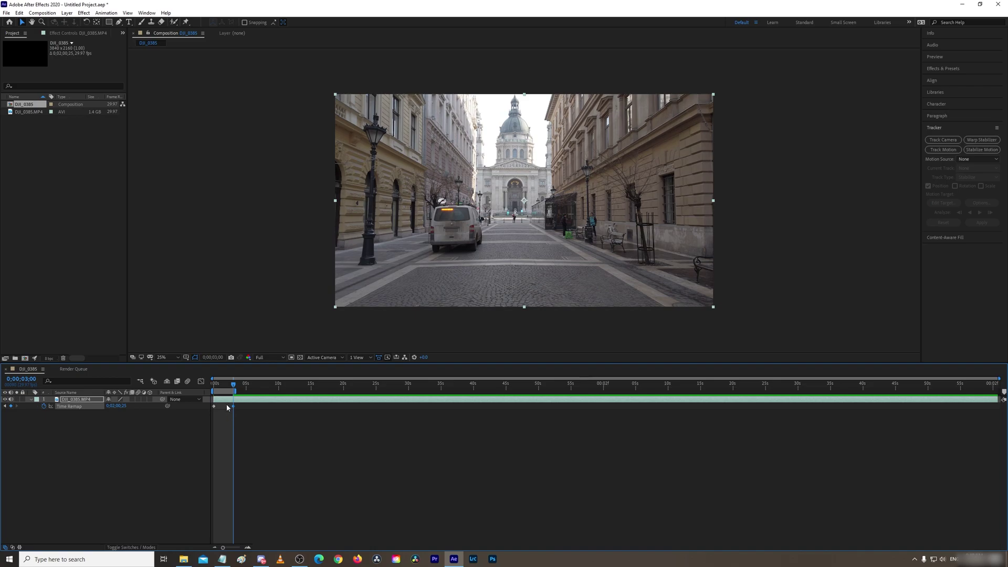
{"action": "right_click", "coordinate": [227, 393]}
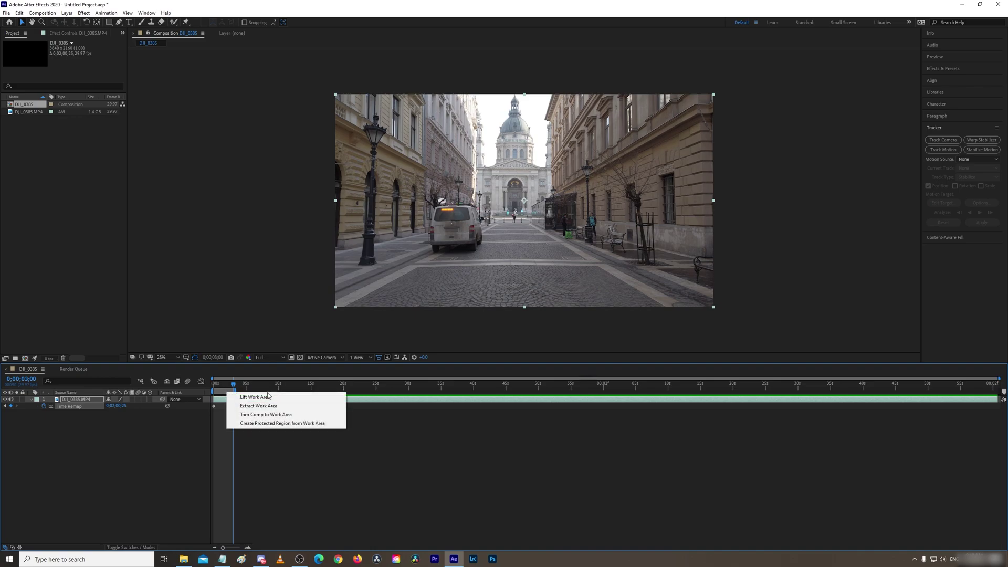
{"action": "left_click", "coordinate": [287, 415]}
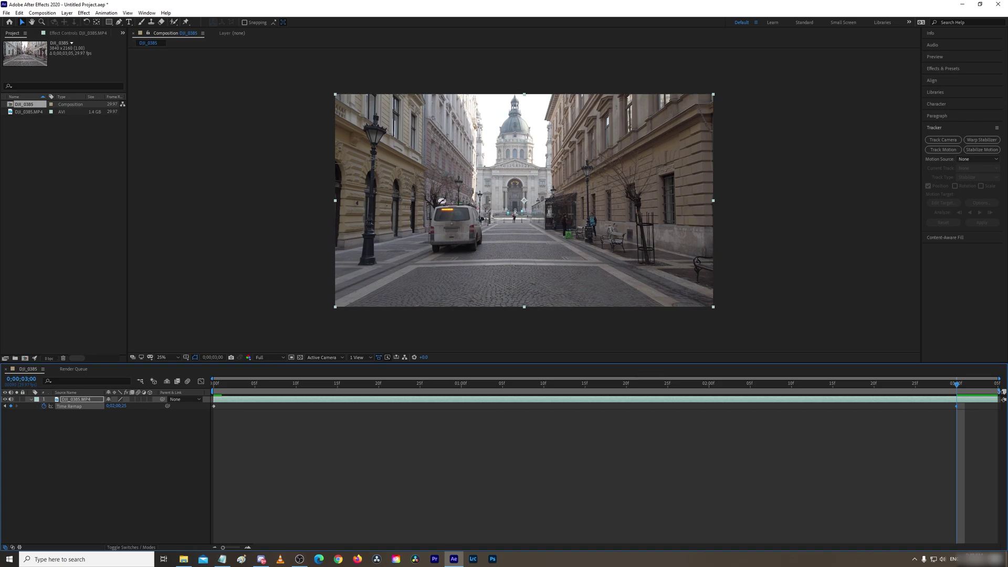
{"action": "left_click_drag", "start_coordinate": [998, 391], "coordinate": [962, 394]}
{"action": "right_click", "coordinate": [960, 395]}
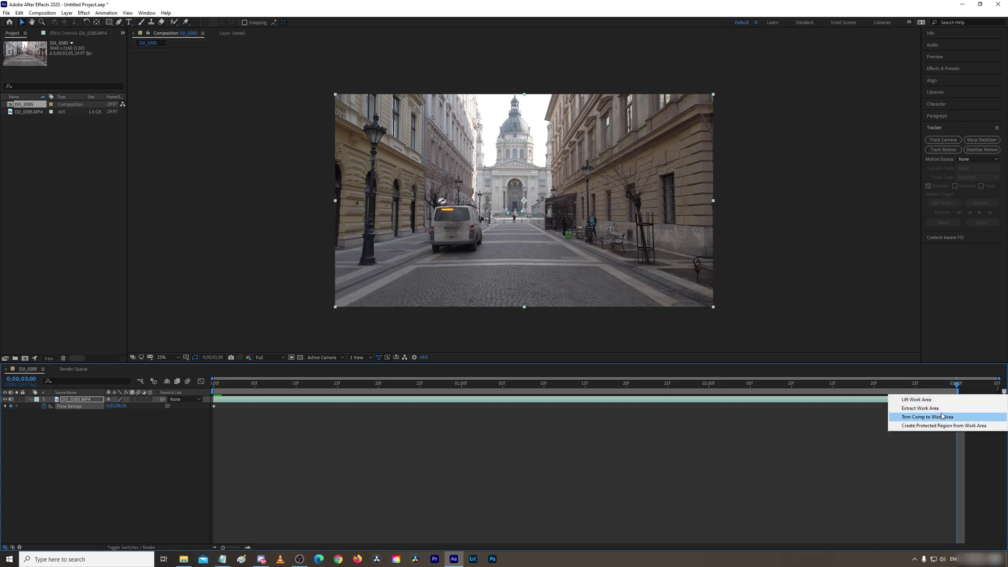
{"action": "left_click", "coordinate": [942, 417]}
{"action": "key", "text": "Home"}
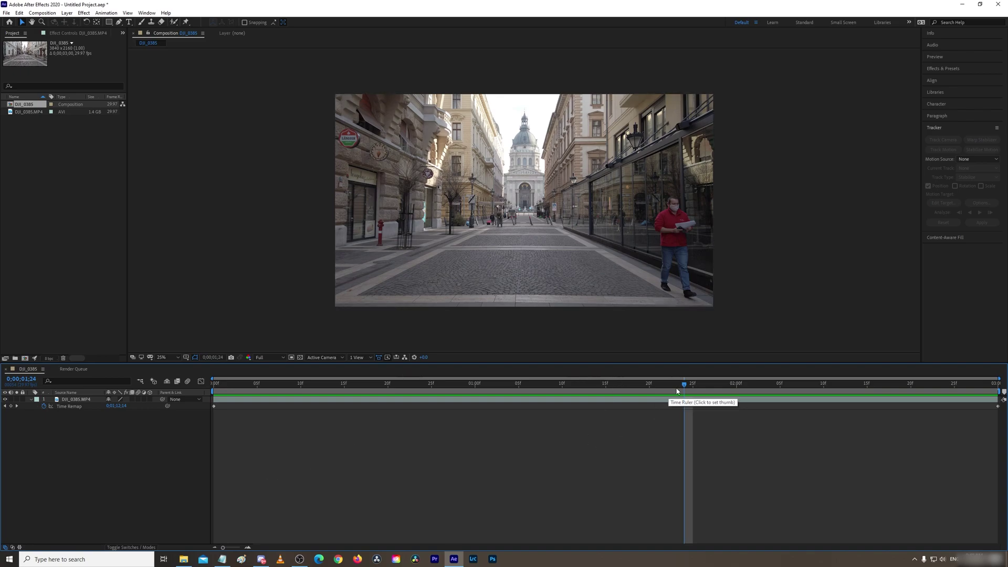
{"action": "left_click_drag", "start_coordinate": [684, 389], "coordinate": [212, 395]}
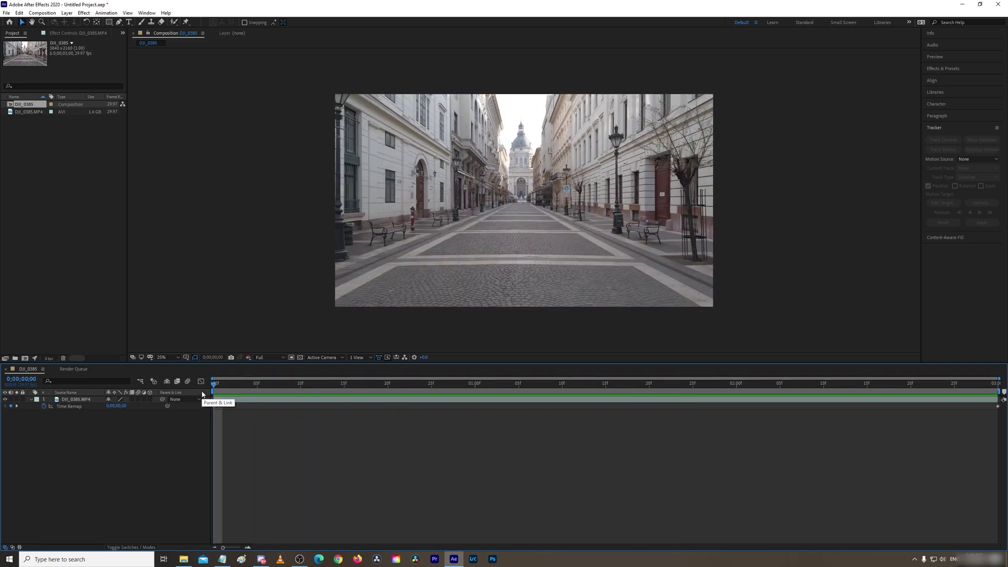
{"action": "left_click", "coordinate": [299, 559]}
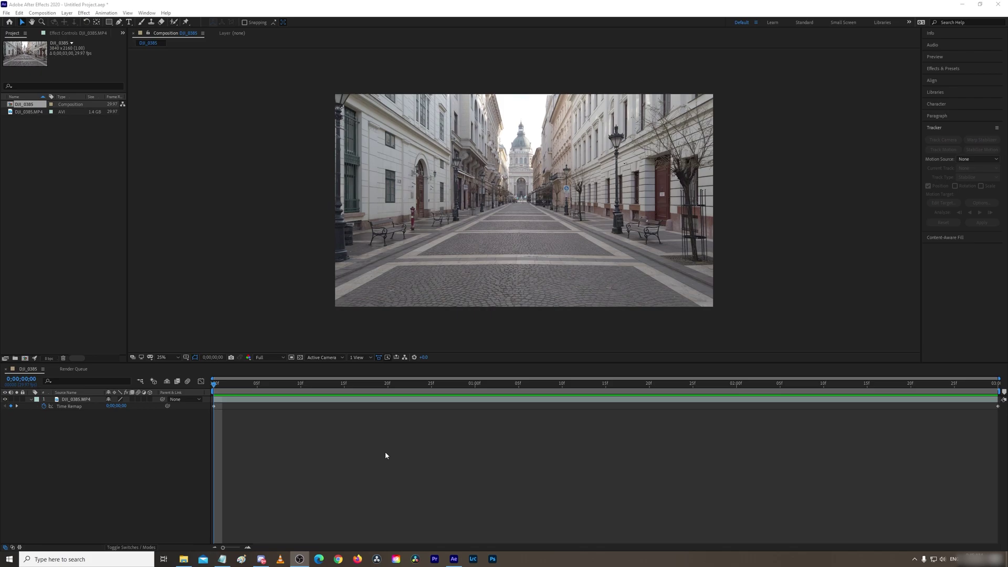
Step: Pre-compose the DJI_0385.MP4 layer into DJI_0385.MP4 Comp 1, moving all attributes into it
{"action": "right_click", "coordinate": [84, 403]}
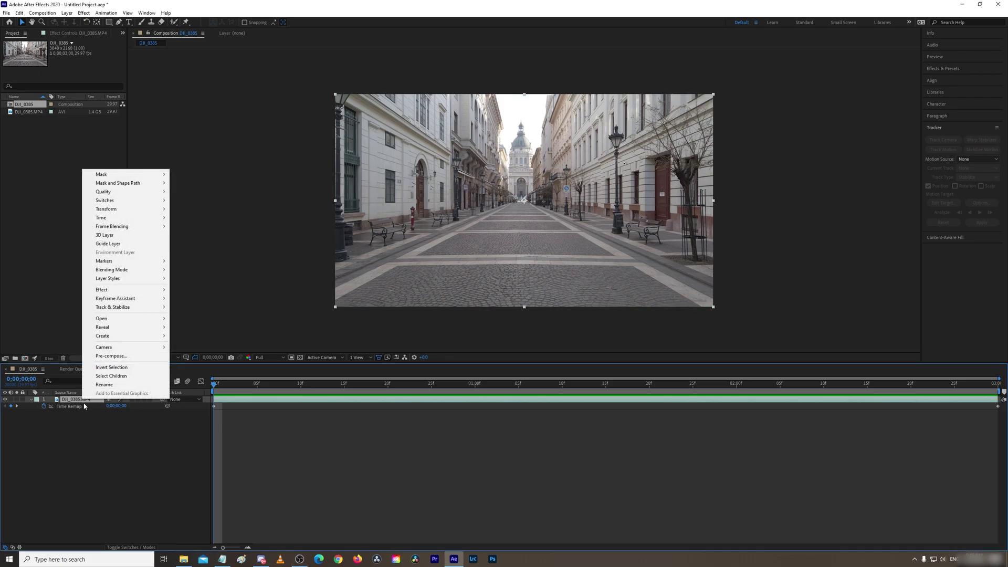
{"action": "left_click", "coordinate": [88, 452]}
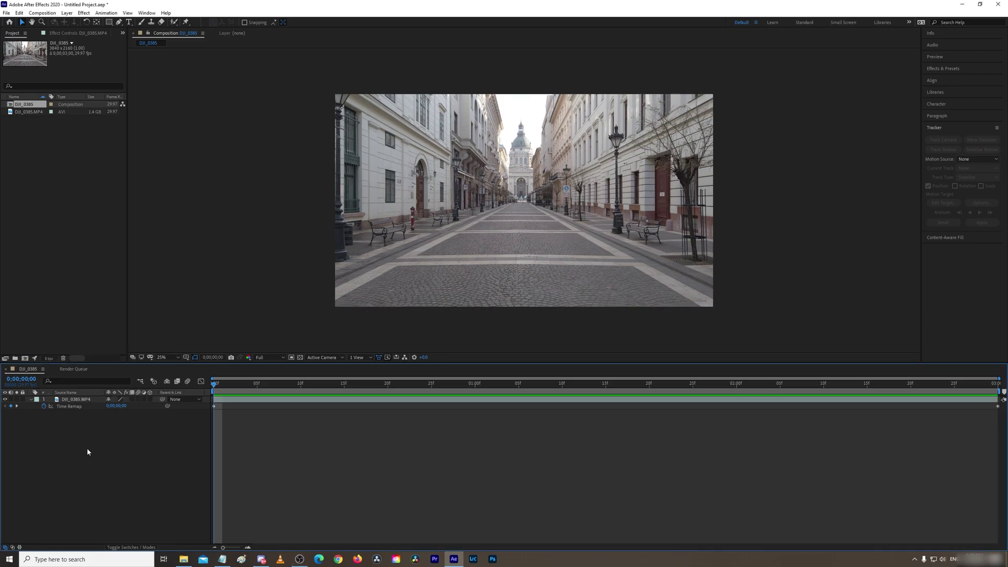
{"action": "left_click", "coordinate": [78, 400]}
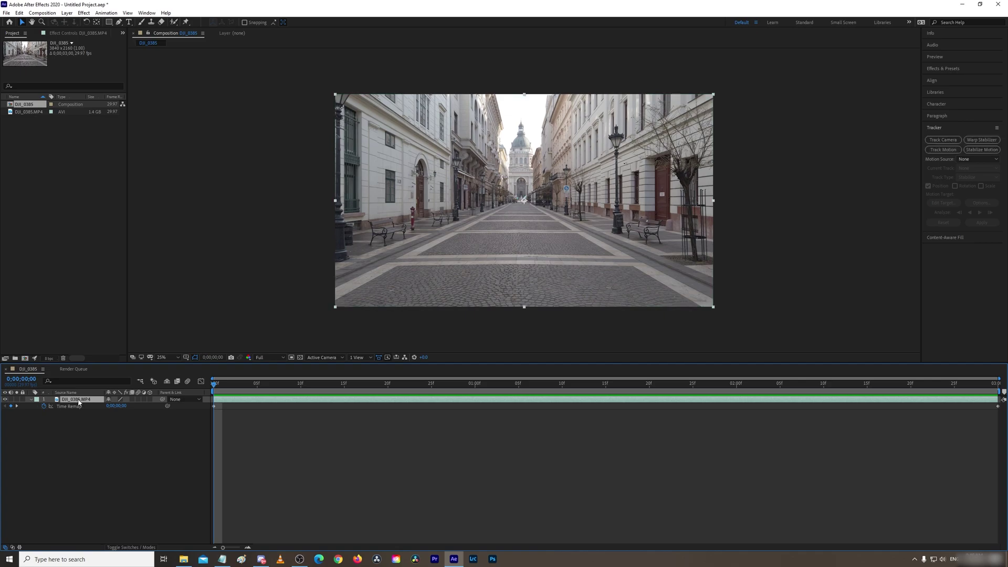
{"action": "right_click", "coordinate": [79, 402]}
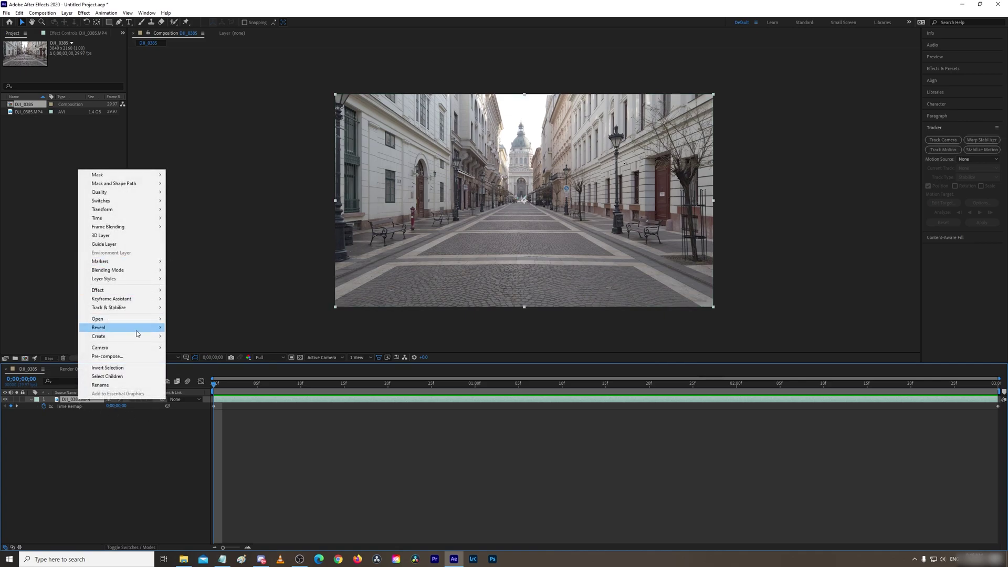
{"action": "left_click", "coordinate": [126, 357]}
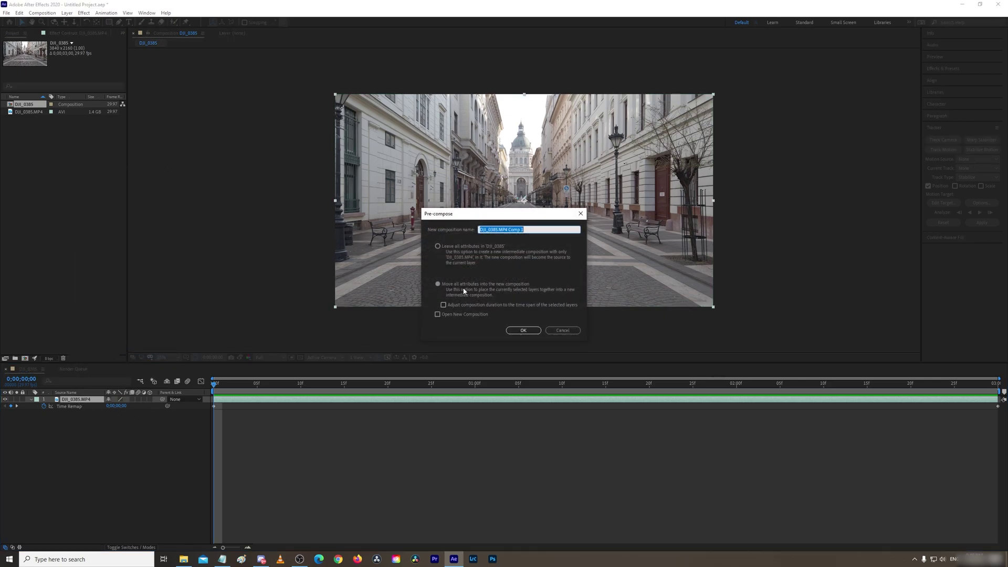
{"action": "left_click", "coordinate": [468, 288]}
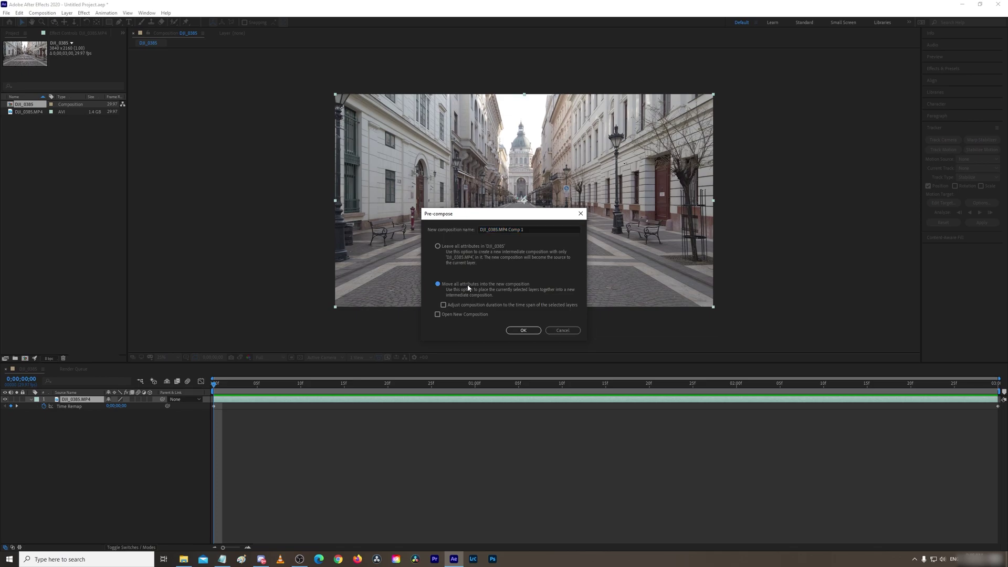
{"action": "left_click", "coordinate": [525, 331]}
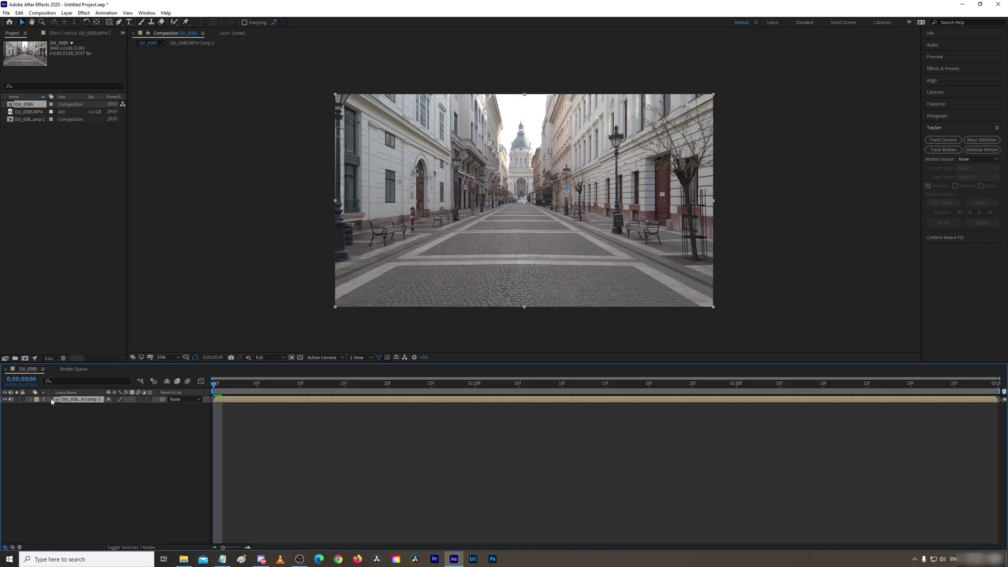
{"action": "left_click", "coordinate": [66, 399]}
Step: Search 'warp' and apply Warp Stabilizer to the nested layer, letting analysis finish
{"action": "key", "text": "w"}
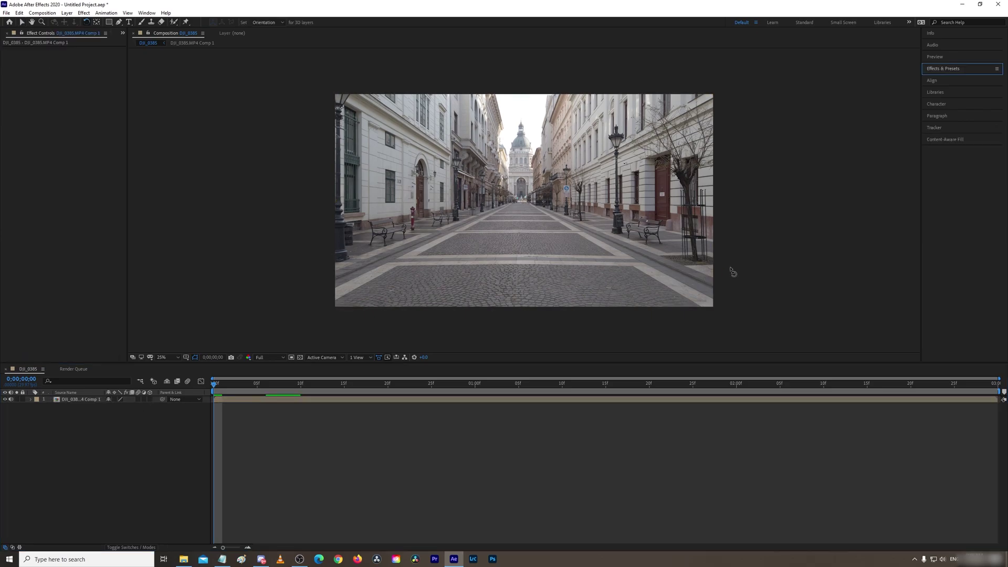
{"action": "left_click", "coordinate": [954, 69]}
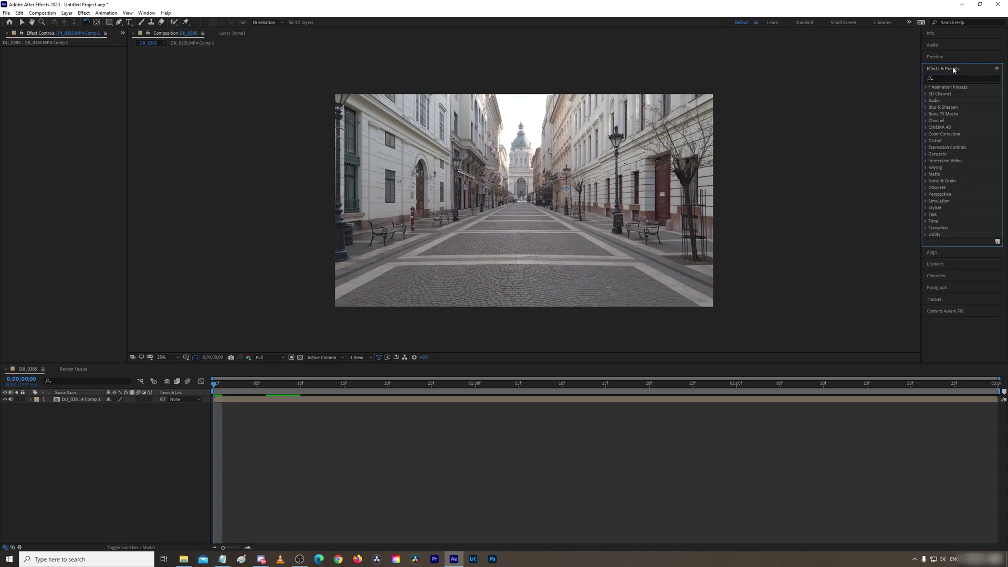
{"action": "left_click", "coordinate": [950, 78]}
{"action": "type", "text": "warp"}
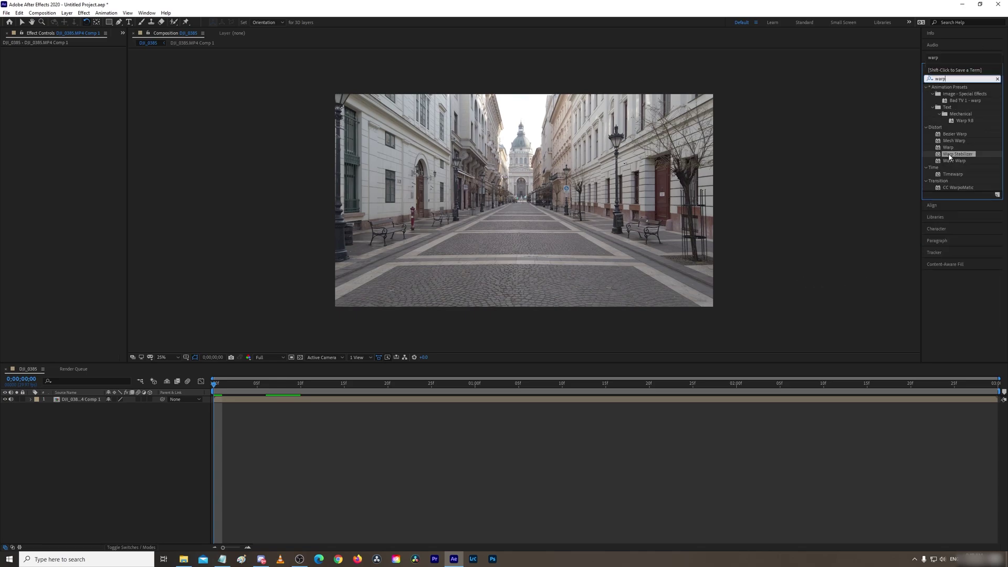
{"action": "left_click_drag", "start_coordinate": [951, 156], "coordinate": [67, 400]}
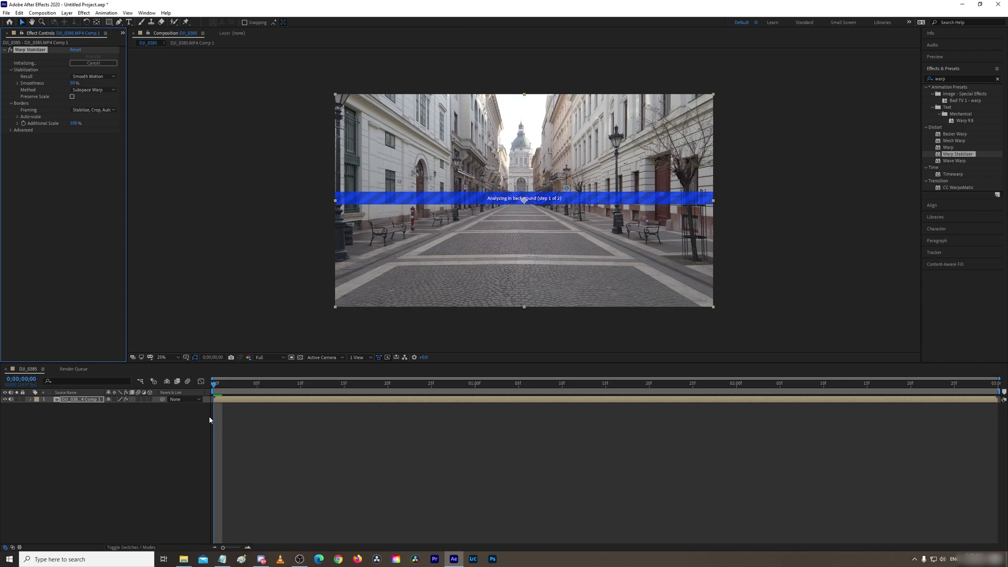
{"action": "left_click", "coordinate": [294, 454]}
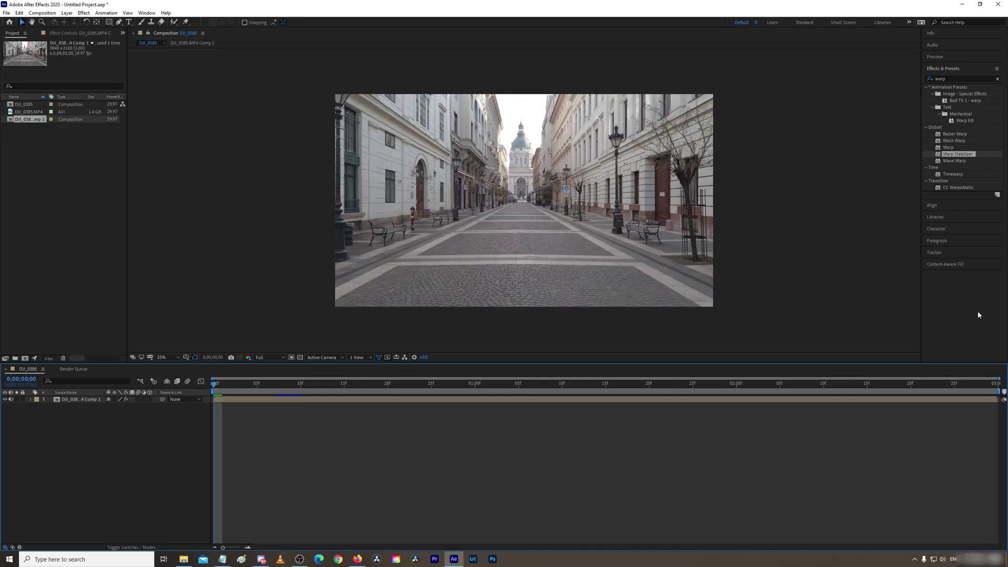
Step: Start a Track Motion on the precomposed layer from the Tracker panel
{"action": "left_click", "coordinate": [930, 253]}
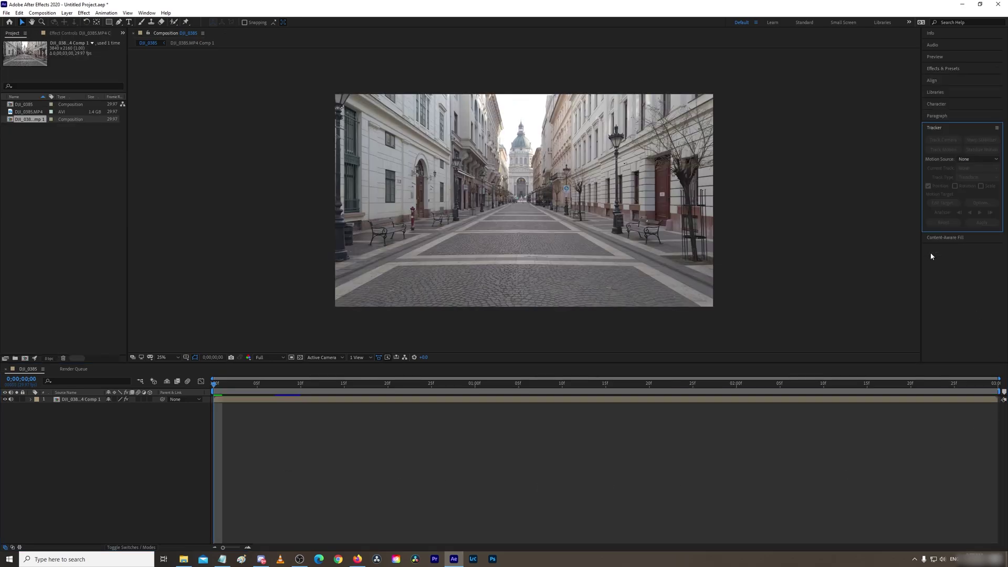
{"action": "left_click", "coordinate": [89, 399]}
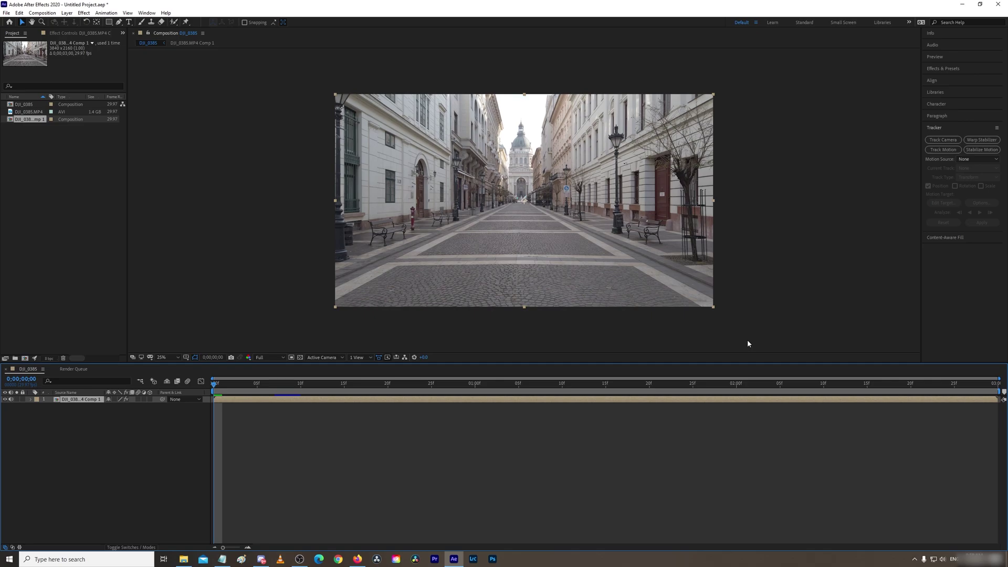
{"action": "left_click", "coordinate": [944, 150]}
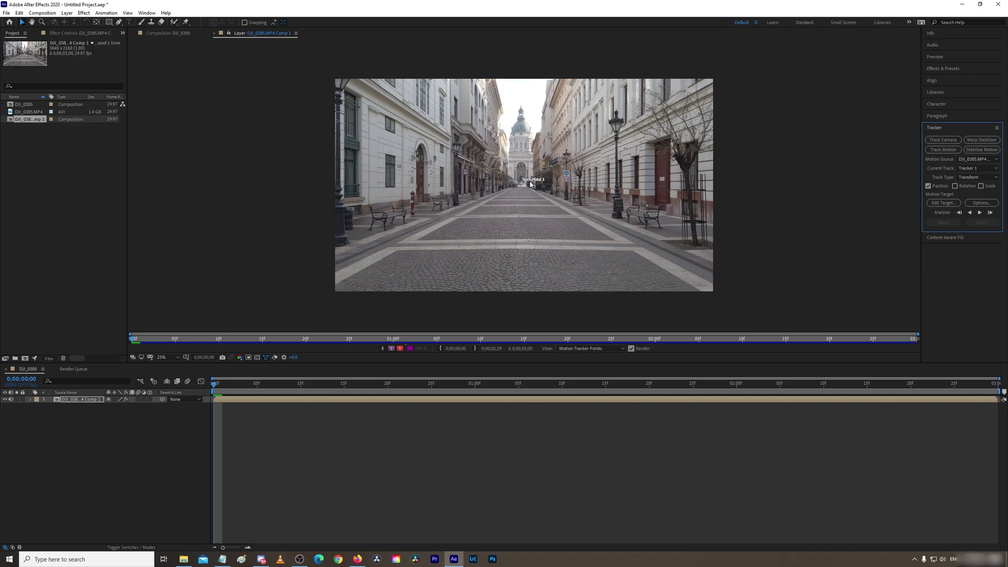
{"action": "scroll", "coordinate": [528, 186], "scroll_direction": "up", "scroll_amount": 6}
{"action": "scroll", "coordinate": [523, 186], "scroll_direction": "up", "scroll_amount": 2}
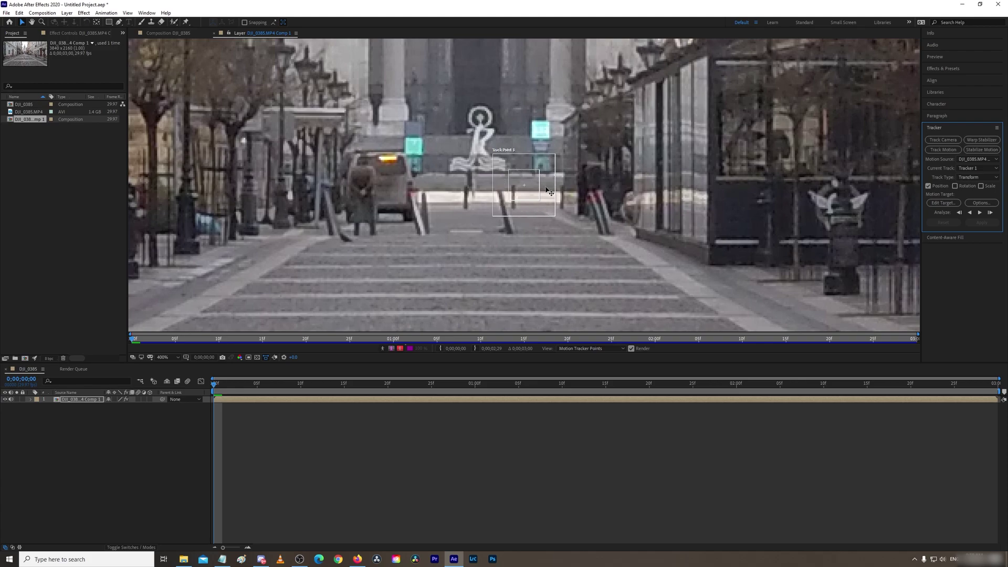
Step: Place Track Point 1 on a basilica dome window, resize its boxes, and set magnification to Fit
{"action": "left_click_drag", "start_coordinate": [547, 195], "coordinate": [526, 95]}
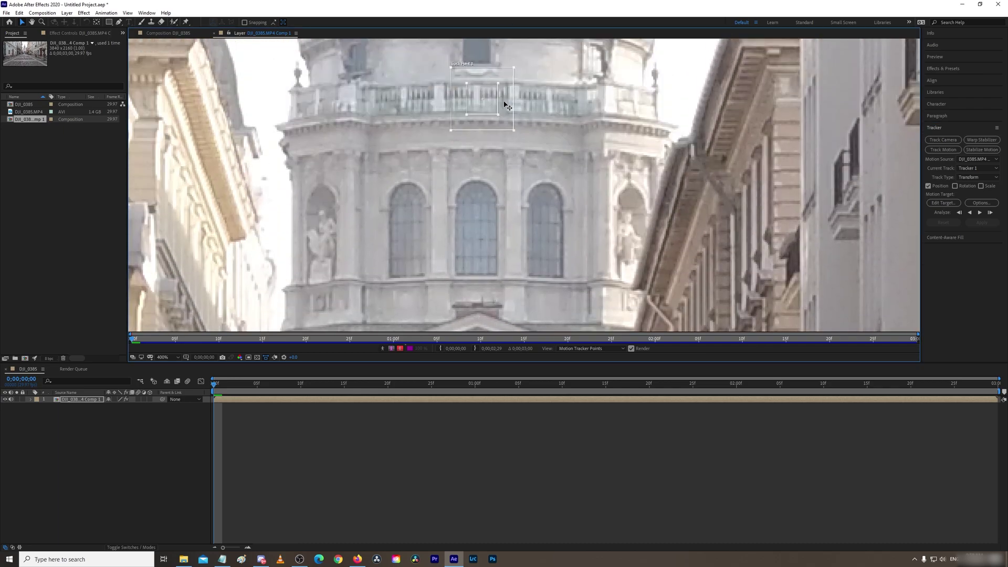
{"action": "left_click_drag", "start_coordinate": [505, 105], "coordinate": [491, 158]}
{"action": "left_click_drag", "start_coordinate": [508, 204], "coordinate": [510, 206]}
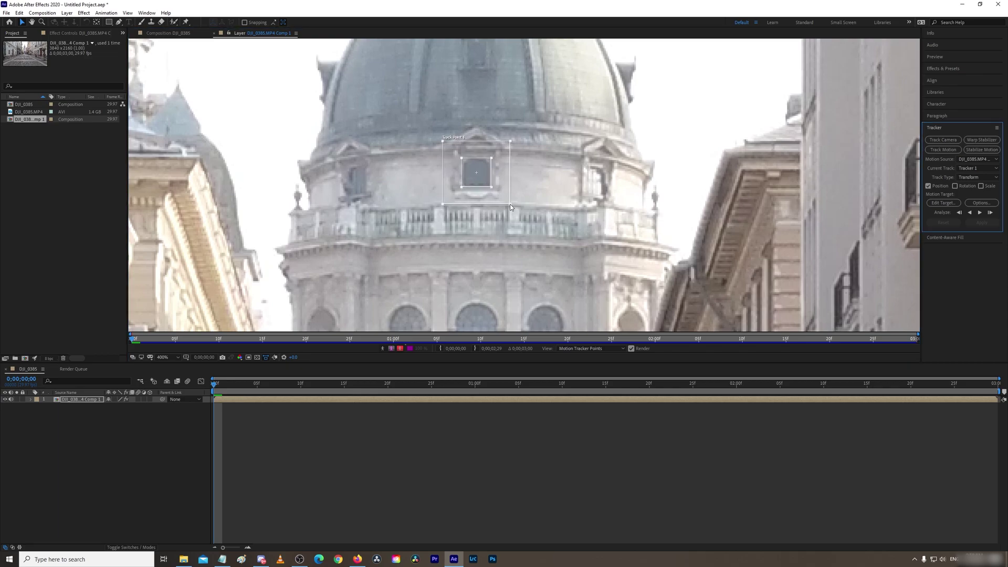
{"action": "left_click", "coordinate": [178, 357]}
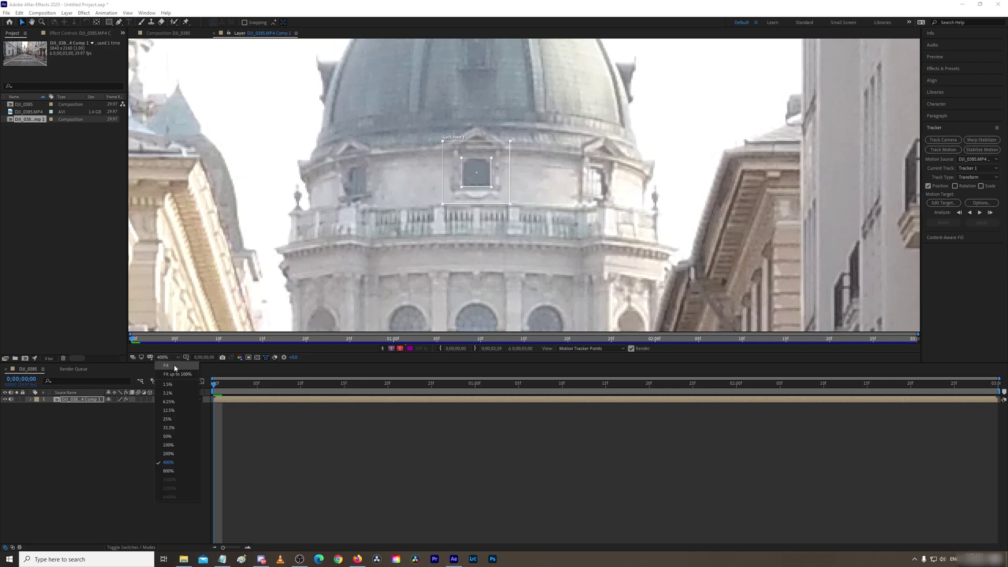
{"action": "left_click", "coordinate": [169, 427]}
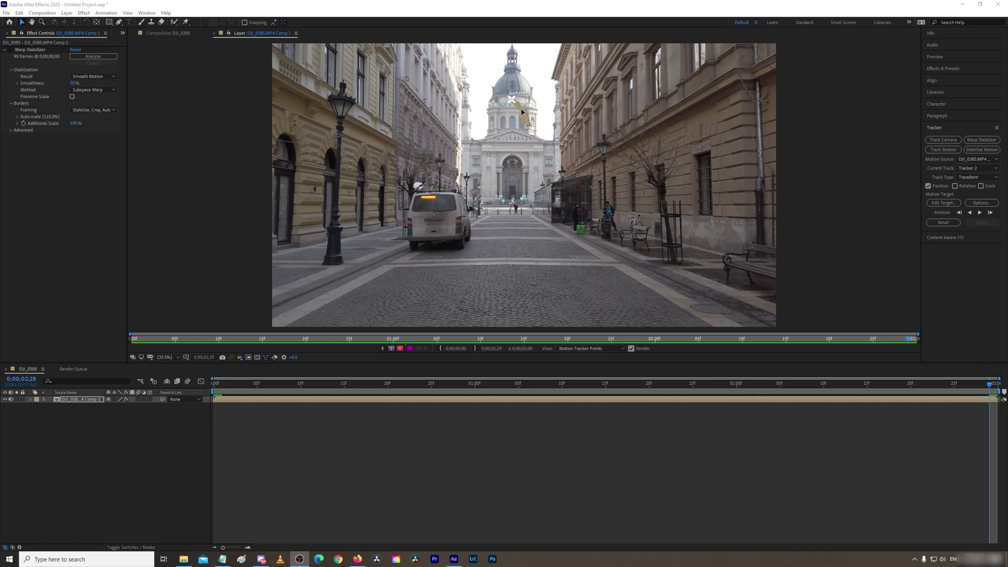
Step: Zoom into the dome's track path and drag the stray keyframe back onto it
{"action": "scroll", "coordinate": [523, 110], "scroll_direction": "up", "scroll_amount": 3}
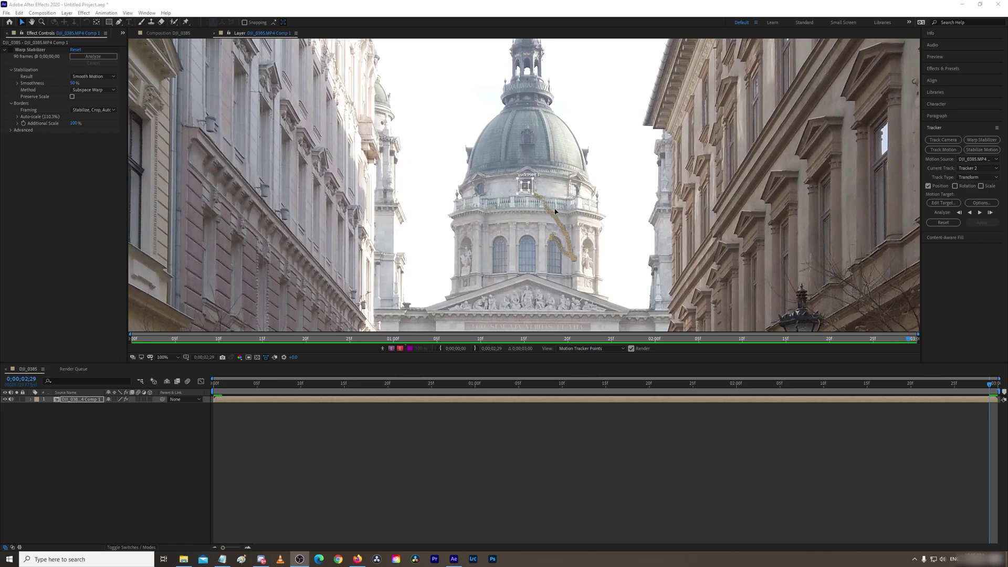
{"action": "scroll", "coordinate": [556, 211], "scroll_direction": "up", "scroll_amount": 2}
{"action": "scroll", "coordinate": [556, 211], "scroll_direction": "up", "scroll_amount": 1}
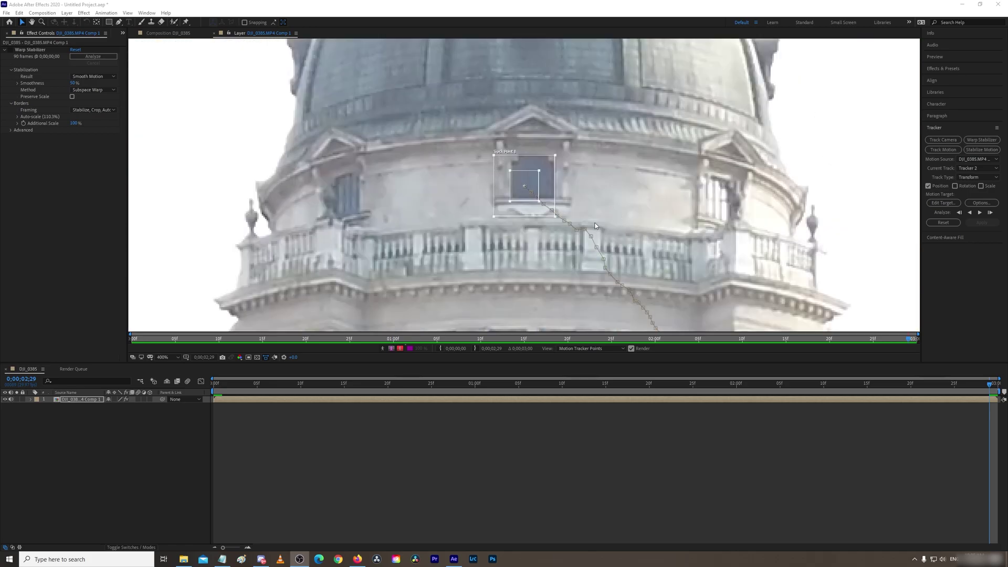
{"action": "left_click_drag", "start_coordinate": [586, 231], "coordinate": [615, 212]}
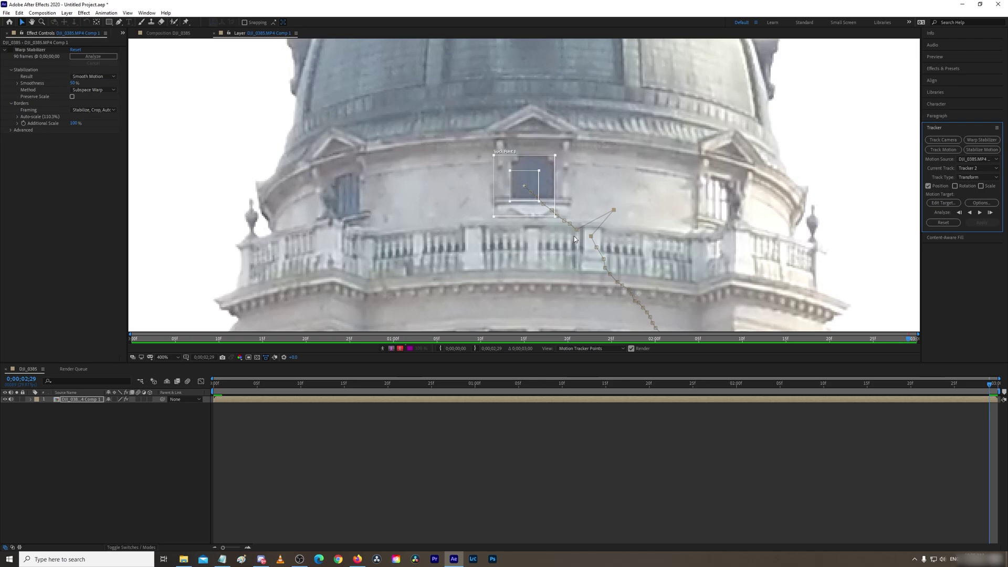
{"action": "left_click_drag", "start_coordinate": [612, 211], "coordinate": [585, 232]}
Step: Set the Layer view back to Fit and return to the first frame
{"action": "scroll", "coordinate": [695, 238], "scroll_direction": "down", "scroll_amount": 2}
{"action": "scroll", "coordinate": [640, 152], "scroll_direction": "up", "scroll_amount": 3}
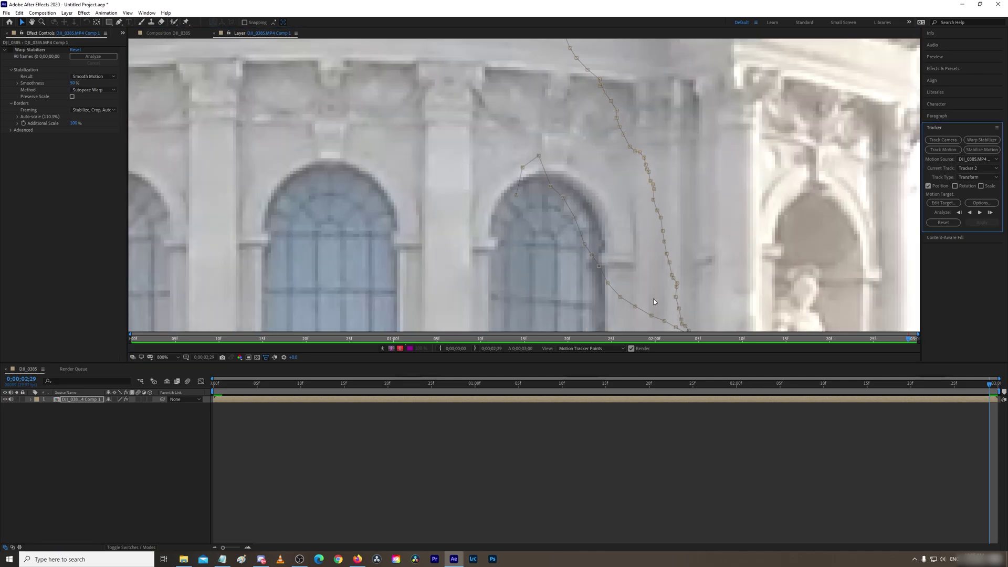
{"action": "scroll", "coordinate": [619, 237], "scroll_direction": "down", "scroll_amount": 1}
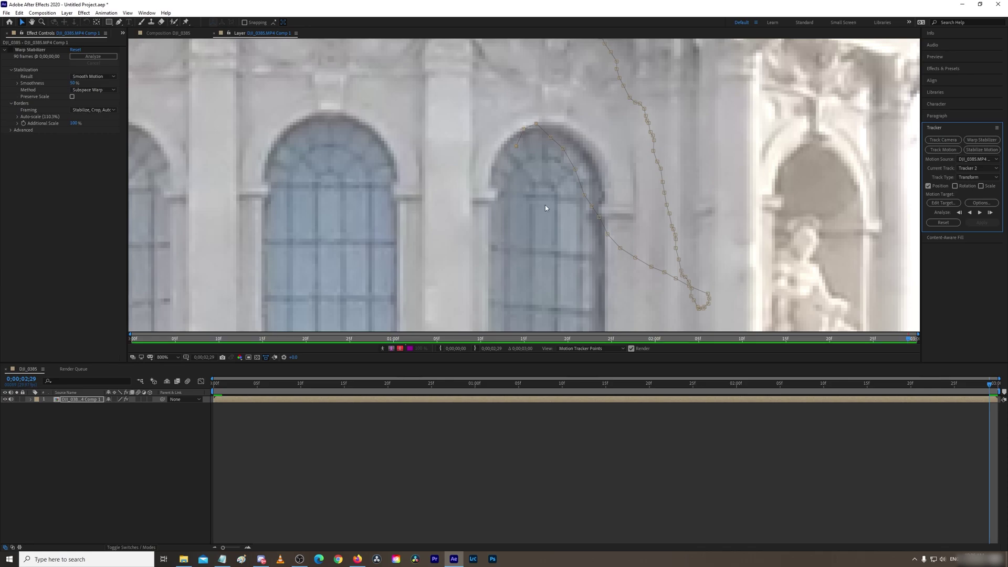
{"action": "scroll", "coordinate": [543, 200], "scroll_direction": "down", "scroll_amount": 1}
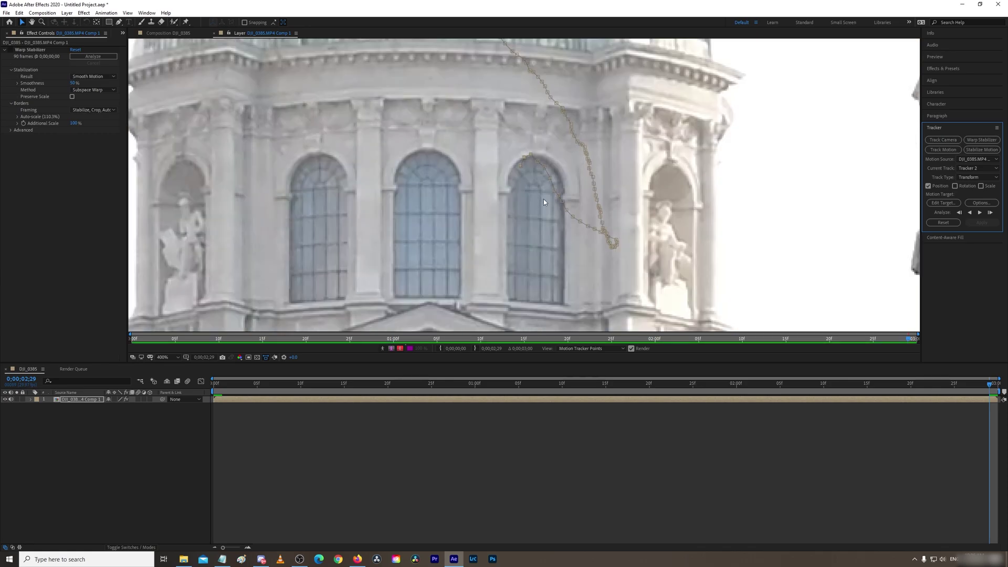
{"action": "left_click", "coordinate": [174, 359]}
{"action": "left_click", "coordinate": [173, 397]}
{"action": "left_click", "coordinate": [448, 419]}
{"action": "key", "text": "Home"}
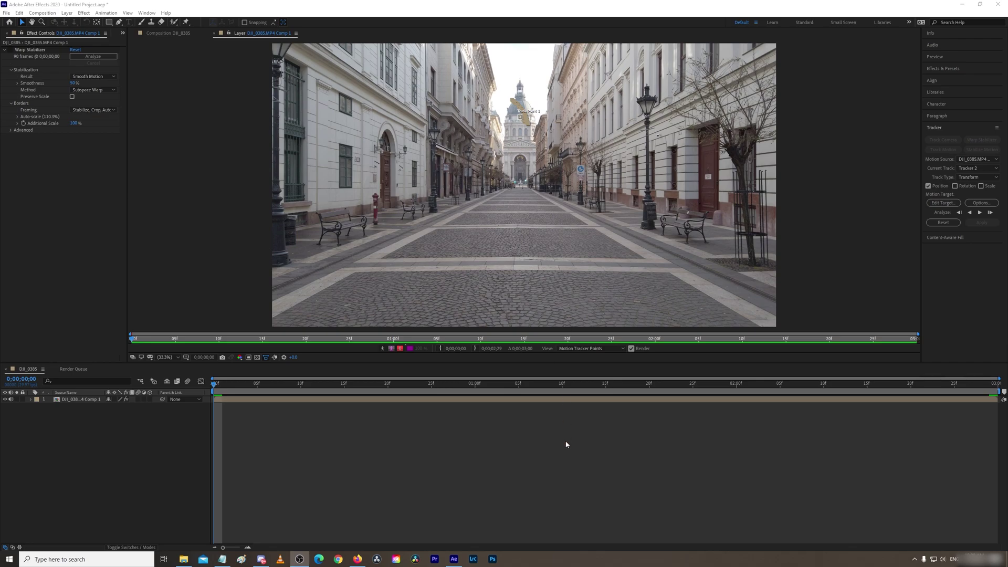
Step: Add a Null 1 null object layer to the DJI_0385 composition
{"action": "left_click", "coordinate": [462, 441]}
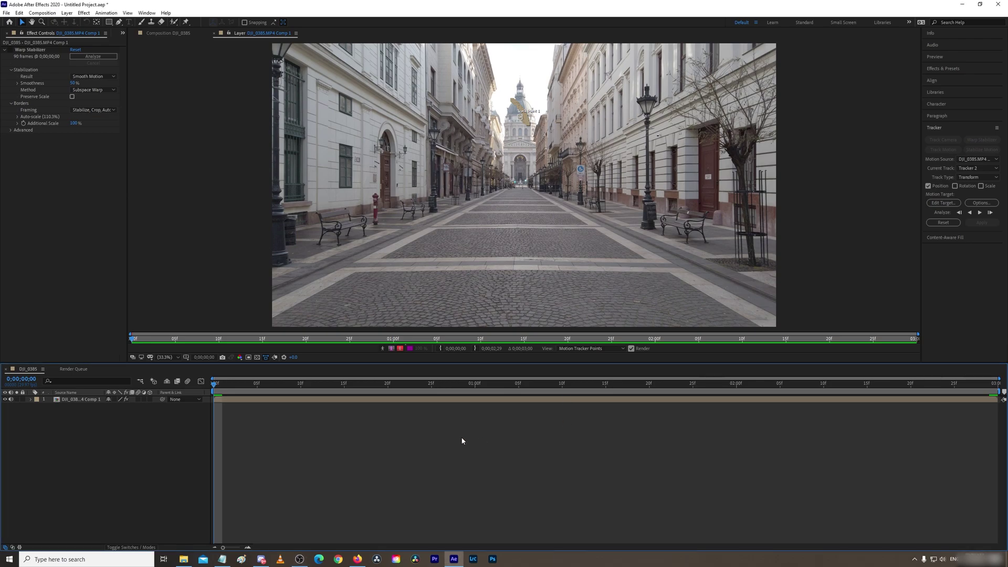
{"action": "right_click", "coordinate": [462, 441]}
{"action": "mouse_move", "coordinate": [480, 443]}
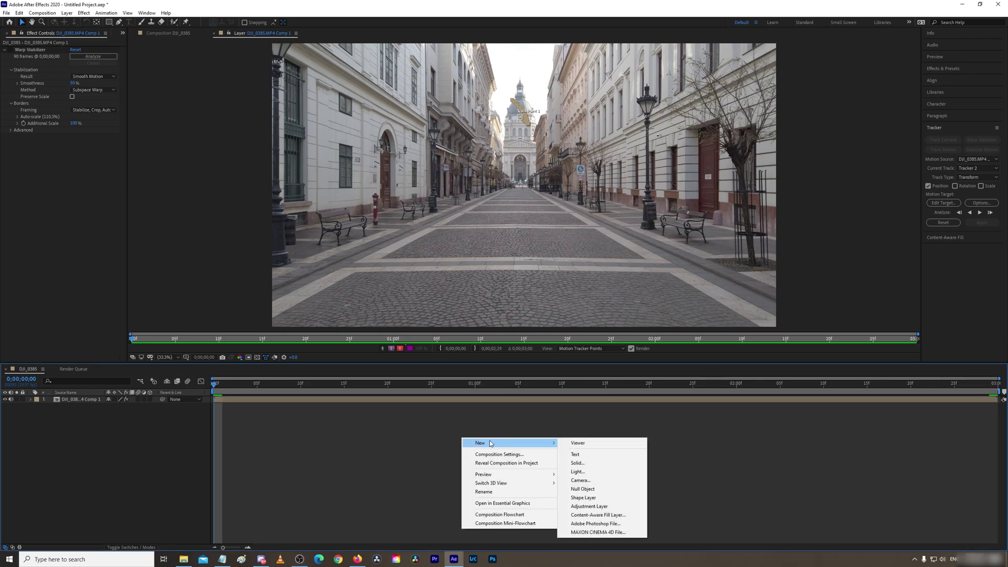
{"action": "left_click", "coordinate": [592, 490]}
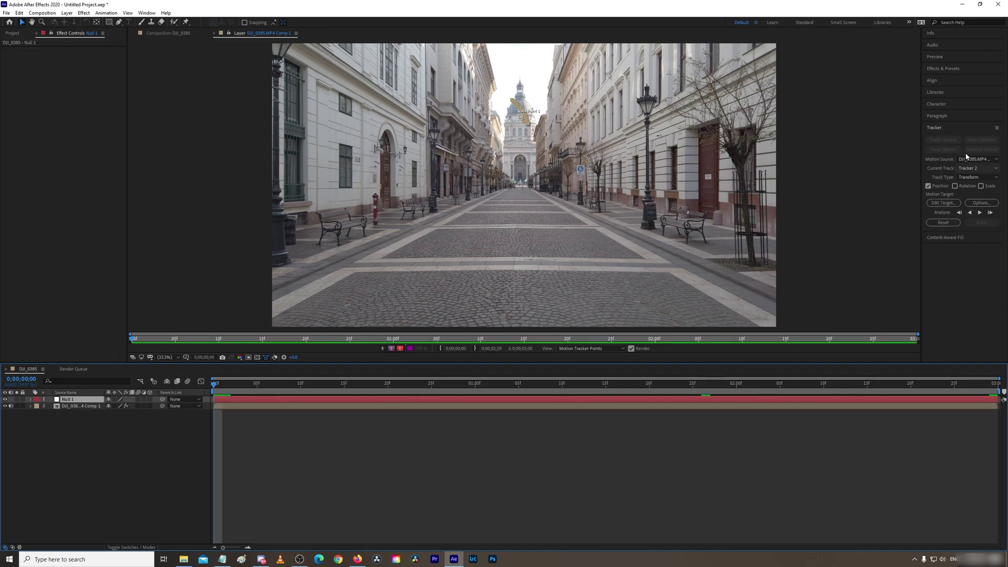
Step: Set Null 1 as the tracker's target and apply the dome position track to it
{"action": "left_click", "coordinate": [948, 204]}
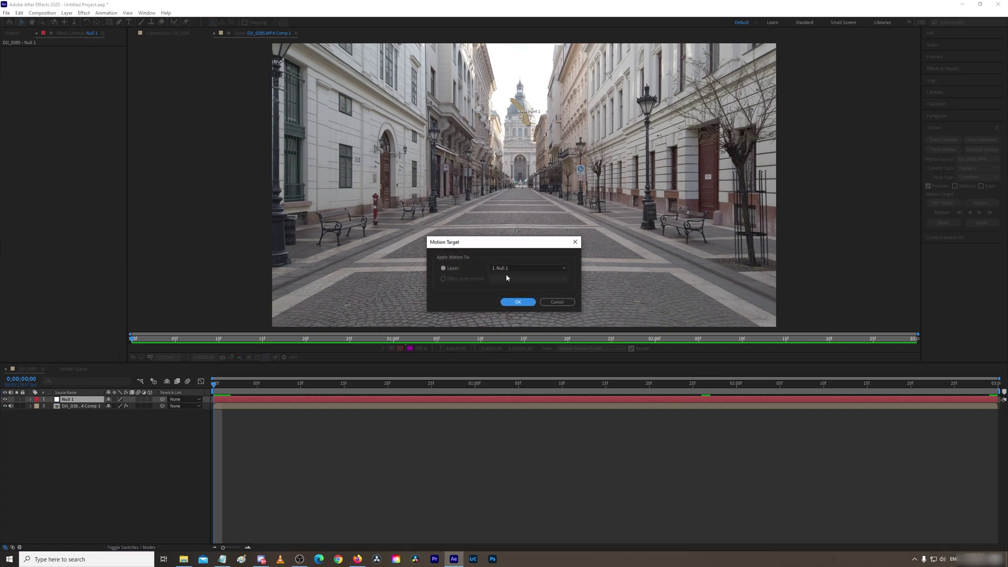
{"action": "left_click", "coordinate": [525, 302]}
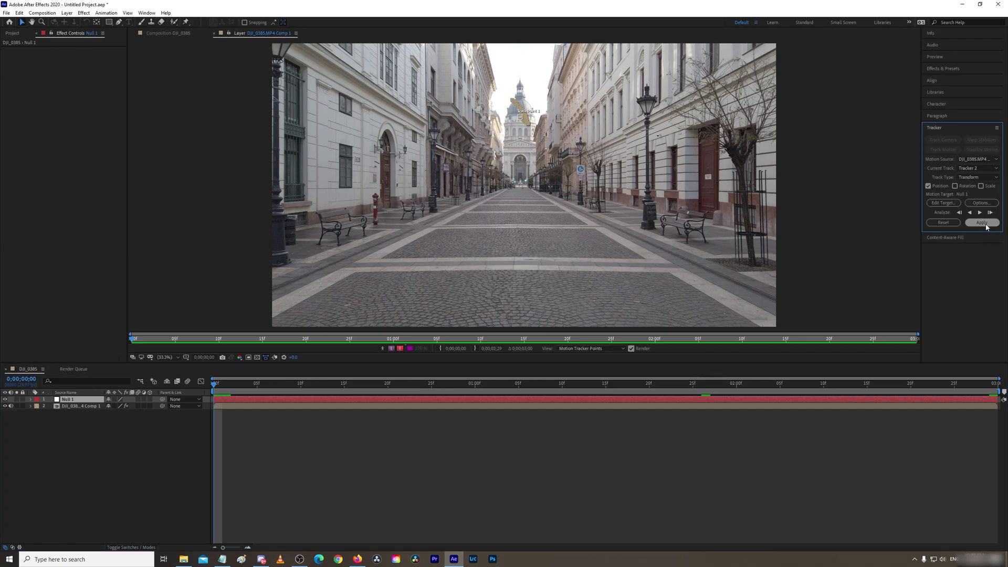
{"action": "left_click", "coordinate": [981, 223]}
{"action": "left_click", "coordinate": [497, 291]}
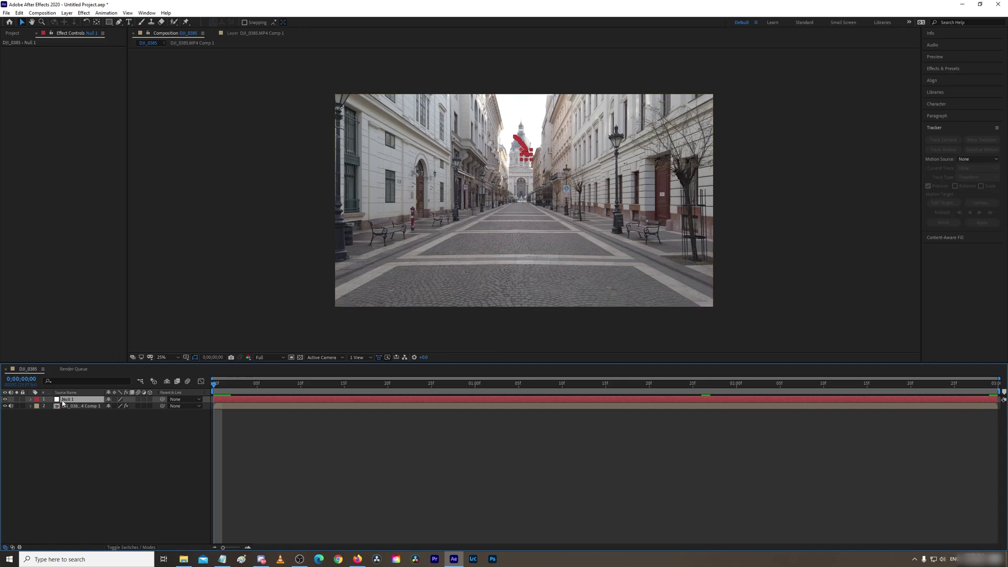
{"action": "left_click", "coordinate": [411, 458]}
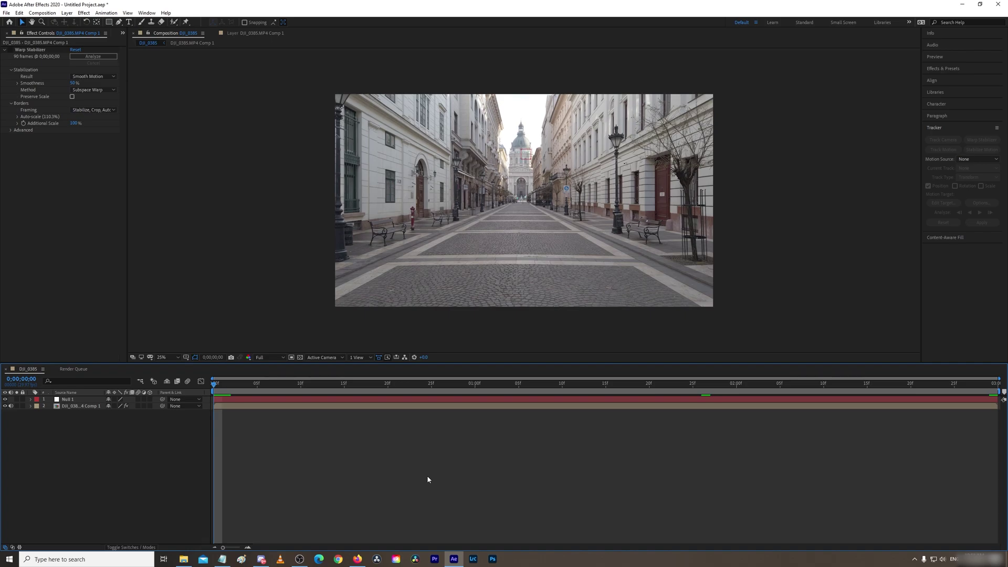
Step: Add a new Camera 1 layer with the default camera settings
{"action": "right_click", "coordinate": [438, 451]}
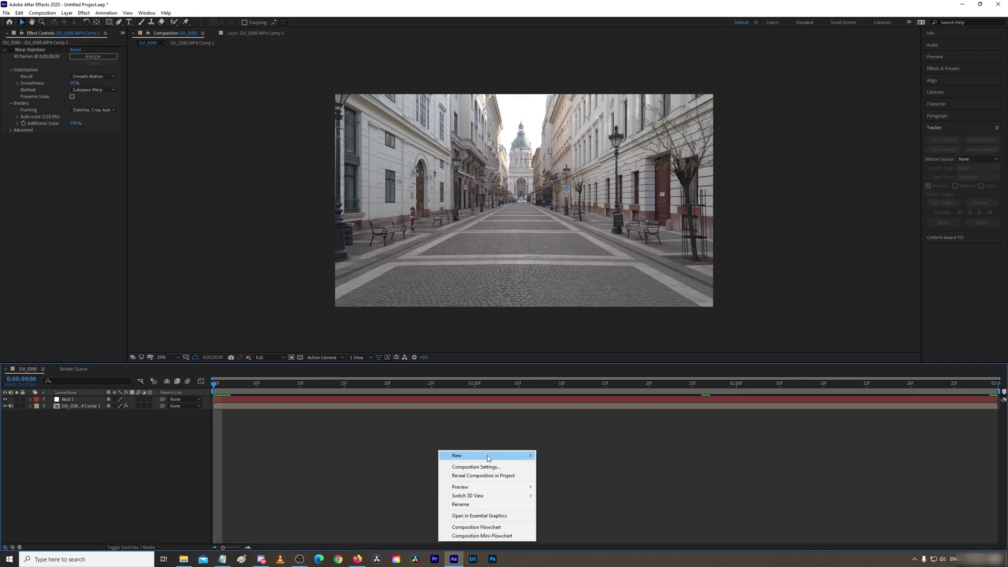
{"action": "mouse_move", "coordinate": [488, 456]}
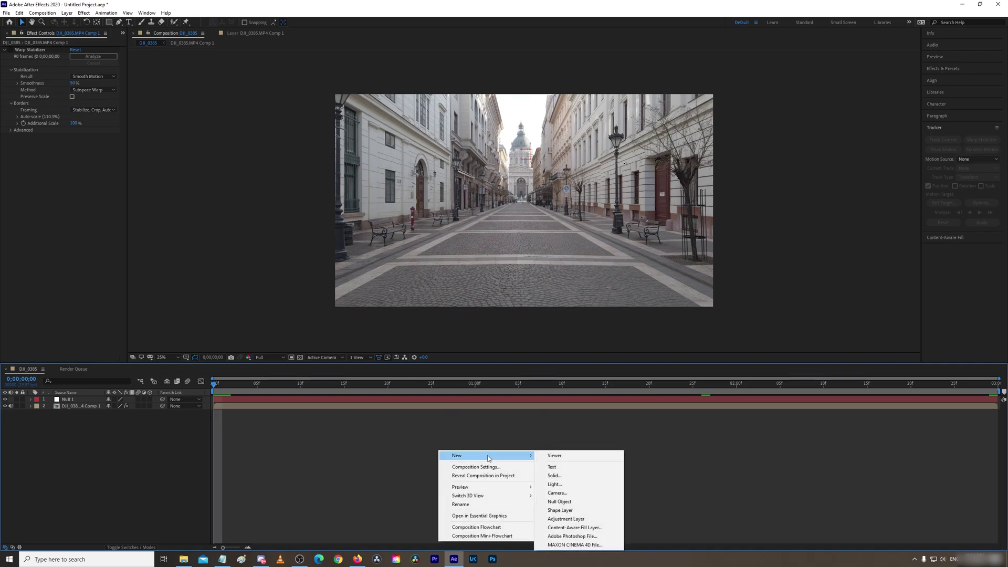
{"action": "left_click", "coordinate": [566, 496]}
{"action": "left_click", "coordinate": [587, 363]}
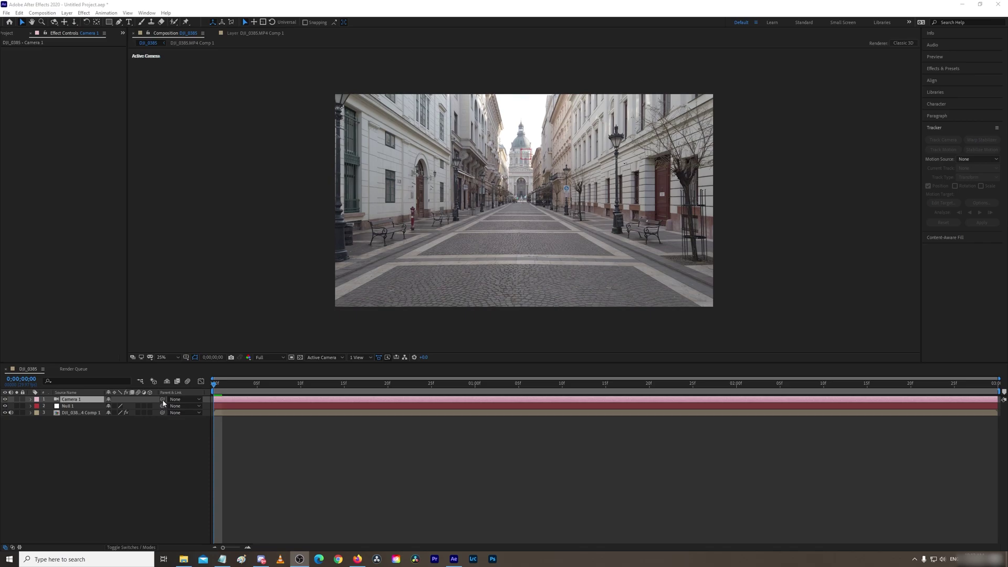
Step: Parent Camera 1 to Null 1 and make Null 1 and the footage layer 3D
{"action": "left_click_drag", "start_coordinate": [163, 402], "coordinate": [71, 408]}
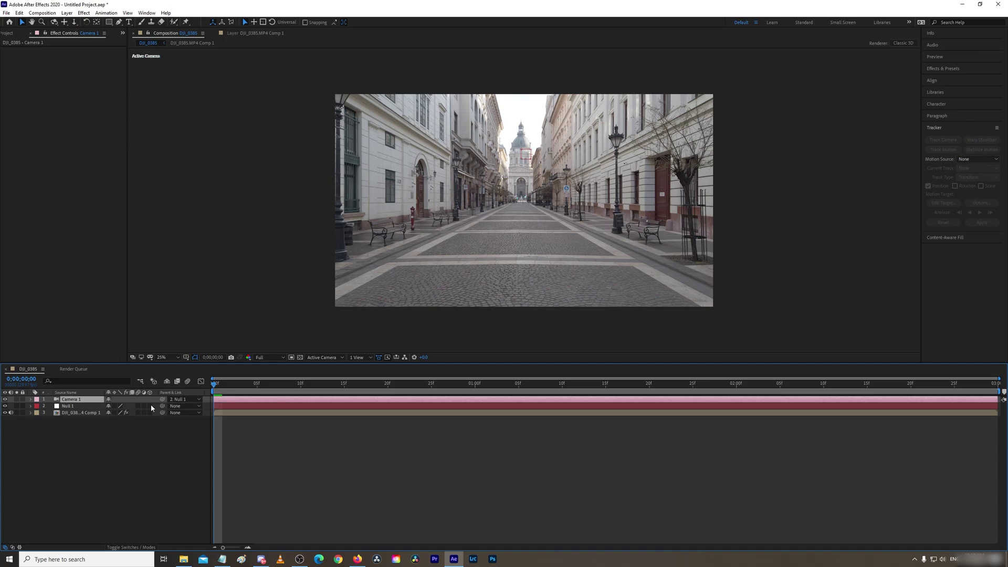
{"action": "left_click_drag", "start_coordinate": [150, 406], "coordinate": [150, 414]}
{"action": "left_click", "coordinate": [303, 473]}
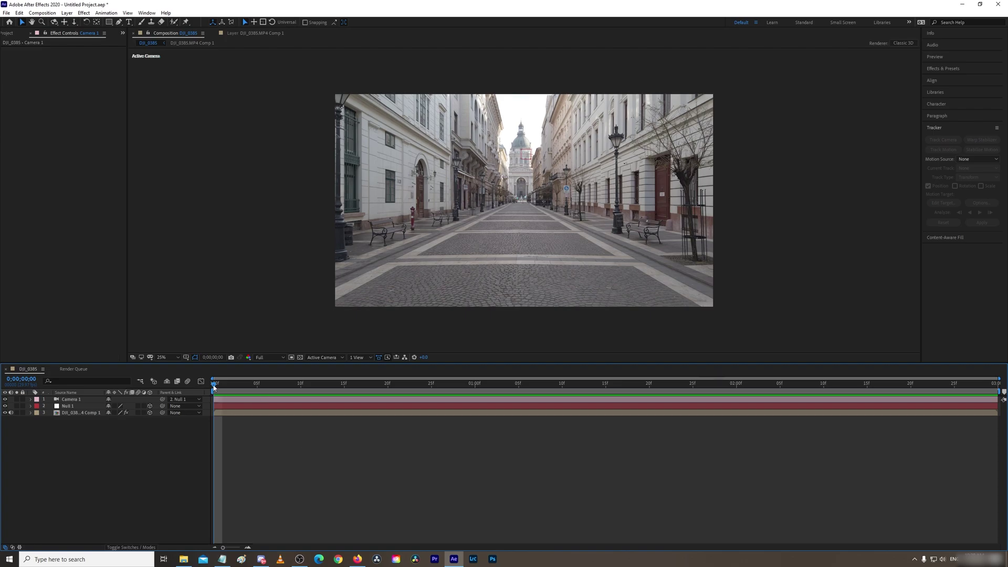
{"action": "left_click_drag", "start_coordinate": [214, 388], "coordinate": [32, 420]}
Step: Increase the footage layer's Transform Scale so it overfills the frame
{"action": "left_click", "coordinate": [30, 413]}
{"action": "left_click", "coordinate": [37, 433]}
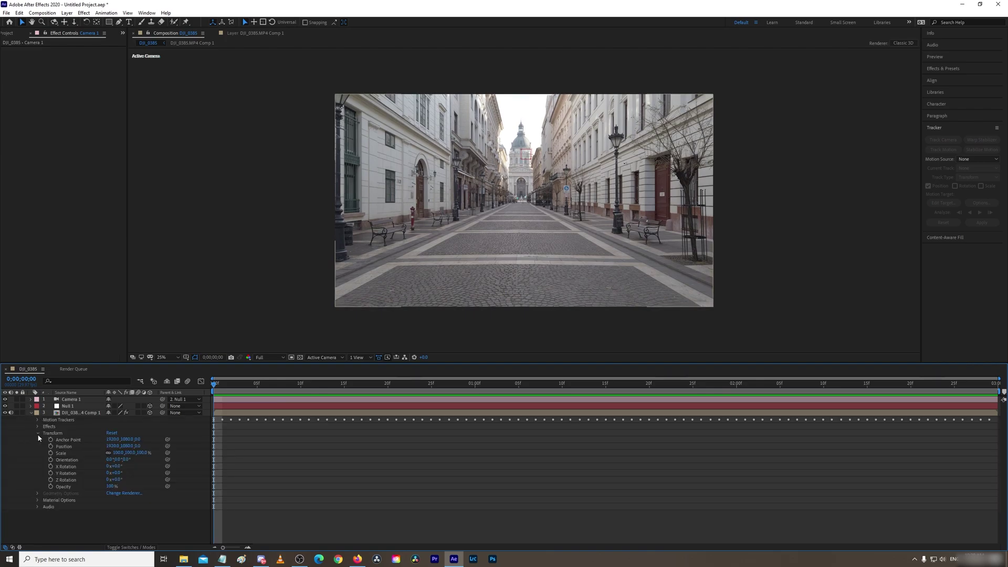
{"action": "left_click_drag", "start_coordinate": [113, 452], "coordinate": [121, 453]}
Step: Preview and scrub through the clip, checking the last frames for exposed edges
{"action": "key", "text": "space"}
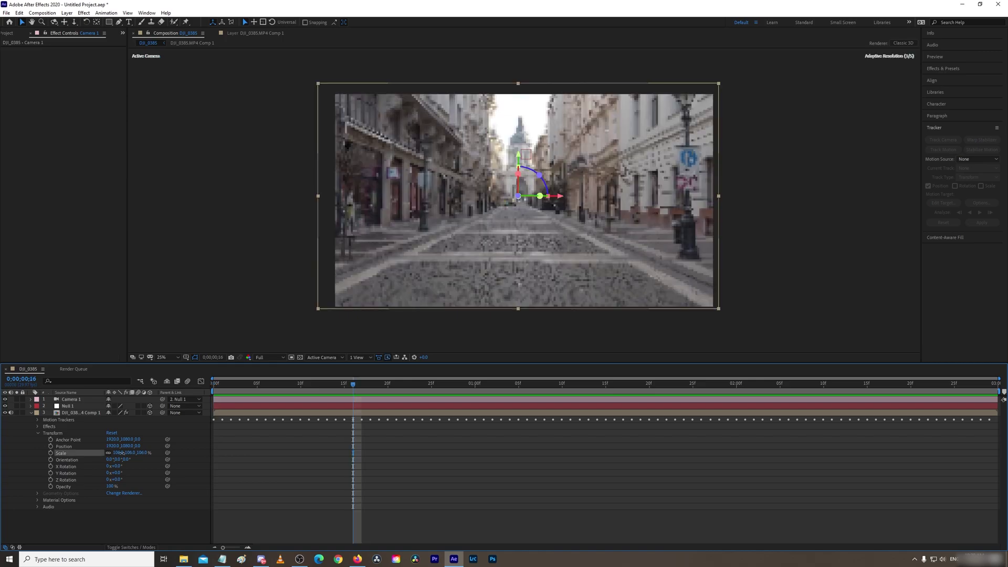
{"action": "left_click", "coordinate": [230, 413]}
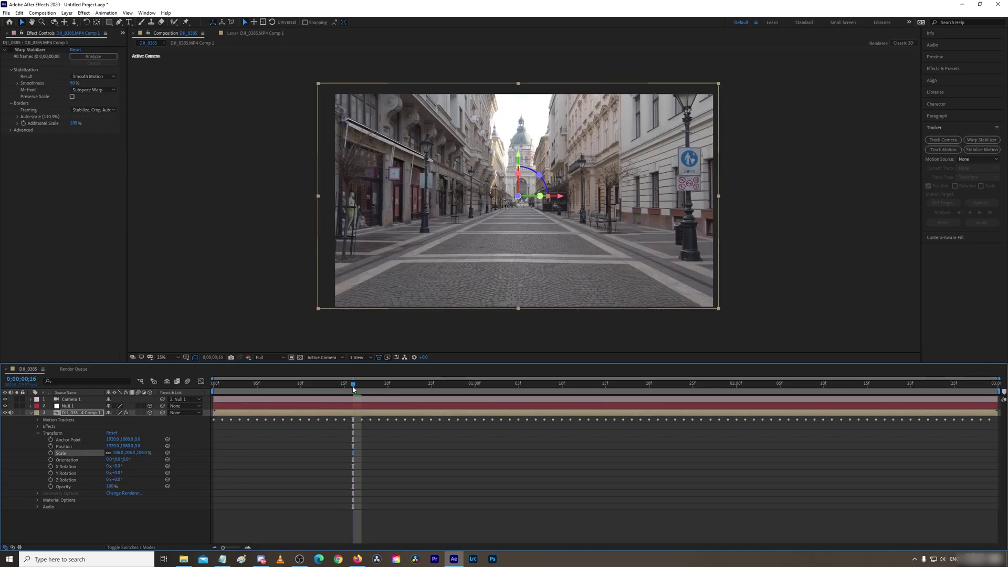
{"action": "key", "text": "Page_Down"}
{"action": "key", "text": "Page_Down"}
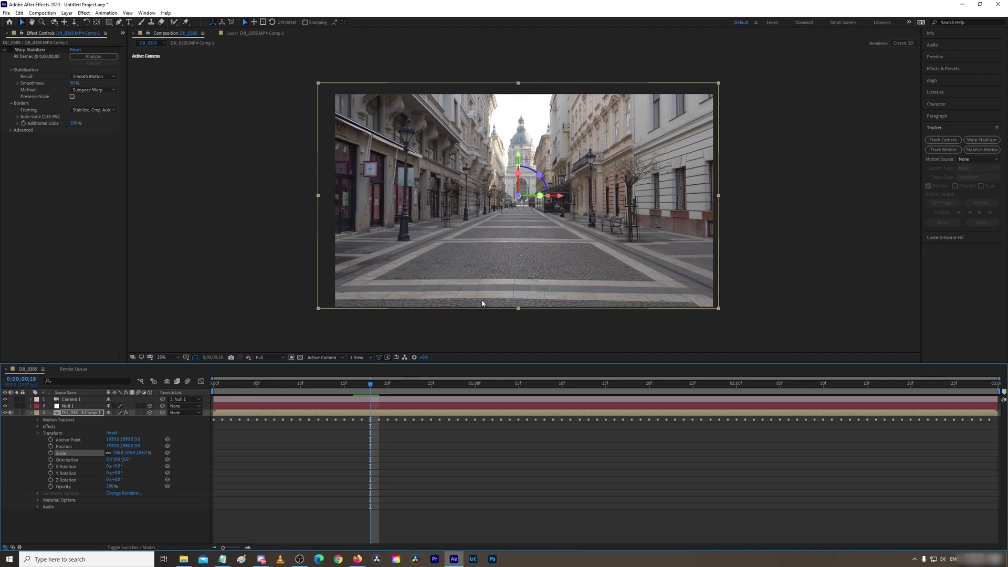
{"action": "left_click", "coordinate": [996, 387]}
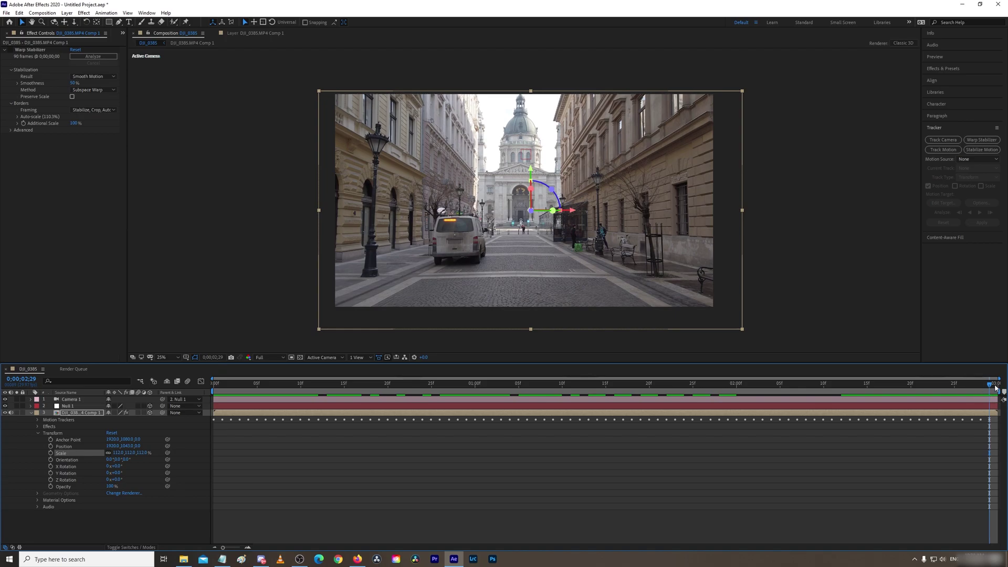
{"action": "mouse_move", "coordinate": [996, 387]}
{"action": "left_mouse_down"}
{"action": "mouse_move", "coordinate": [268, 391]}
{"action": "mouse_move", "coordinate": [412, 399]}
{"action": "mouse_move", "coordinate": [1005, 387]}
{"action": "left_mouse_up"}
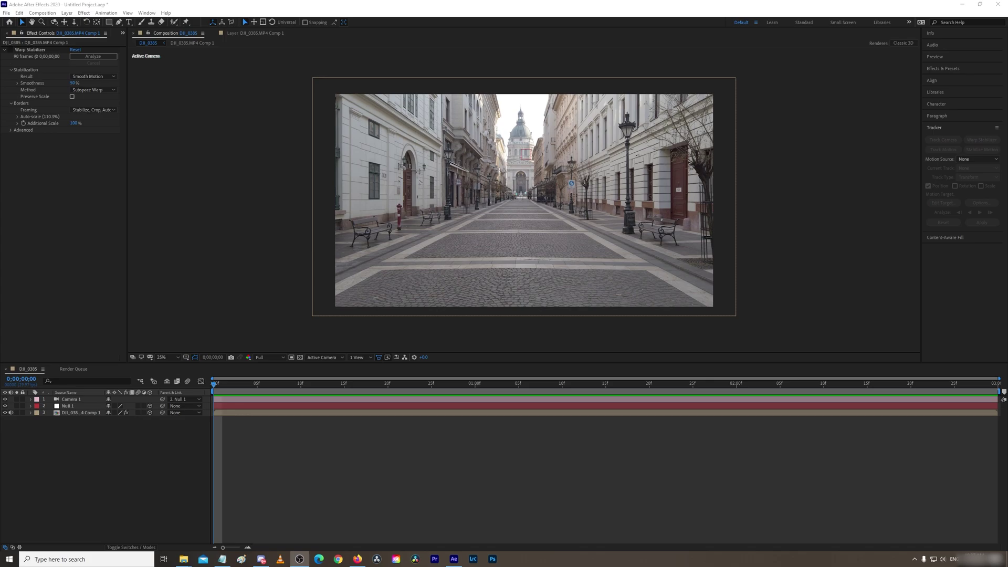
{"action": "left_click", "coordinate": [470, 513]}
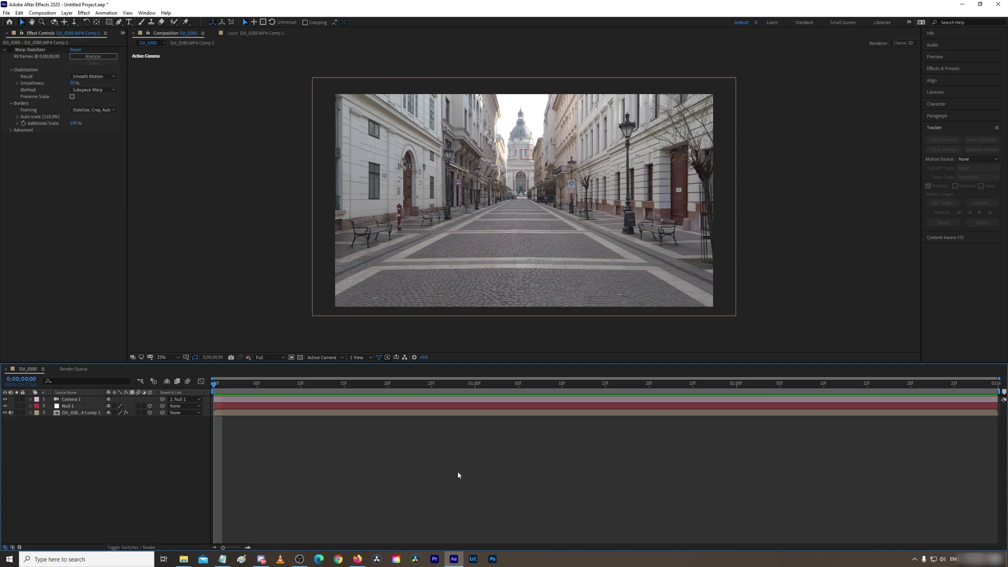
Step: Apply CC Force Motion Blur from Effect > Time to the footage comp layer
{"action": "left_click", "coordinate": [70, 413]}
{"action": "left_click", "coordinate": [84, 12]}
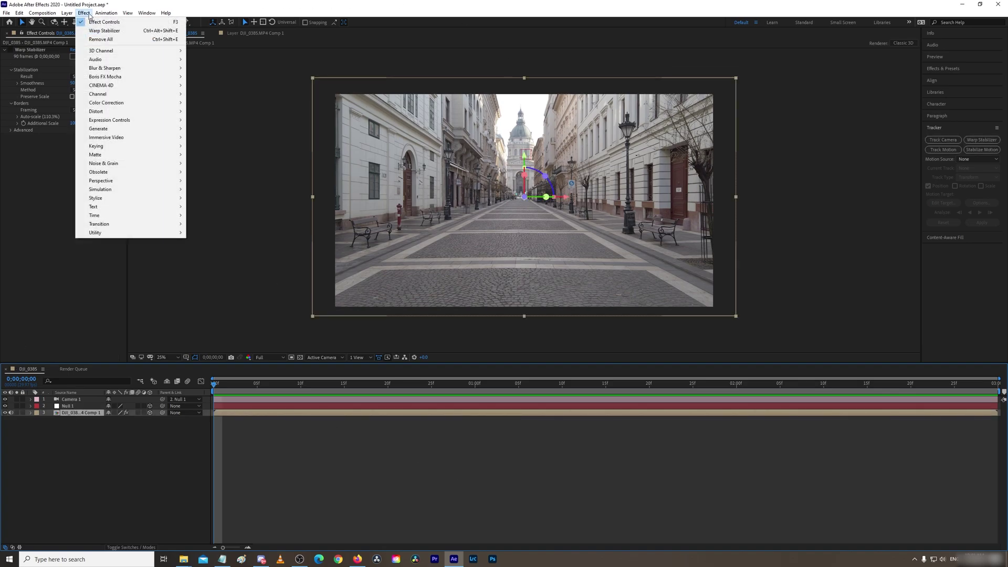
{"action": "mouse_move", "coordinate": [119, 216]}
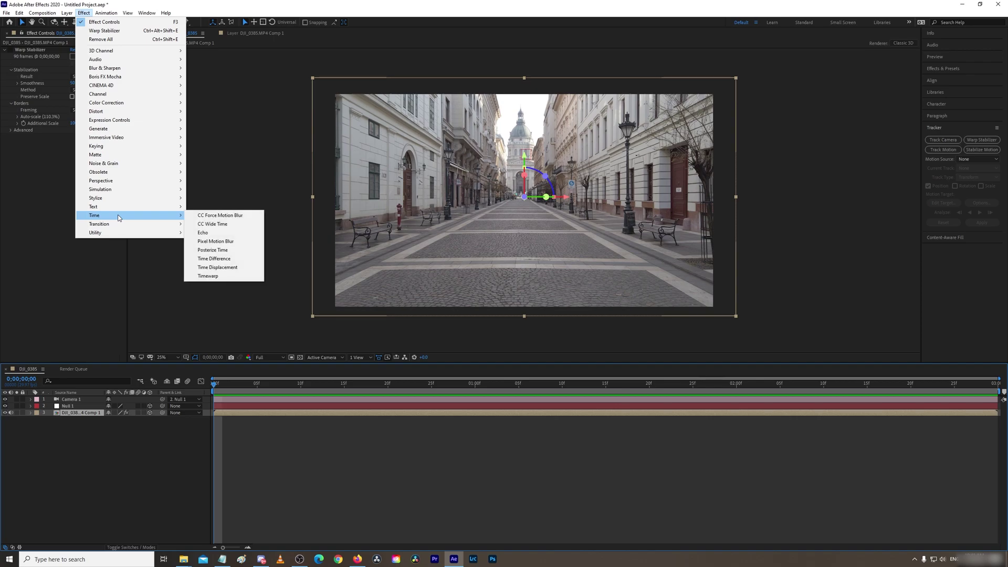
{"action": "left_click", "coordinate": [227, 216]}
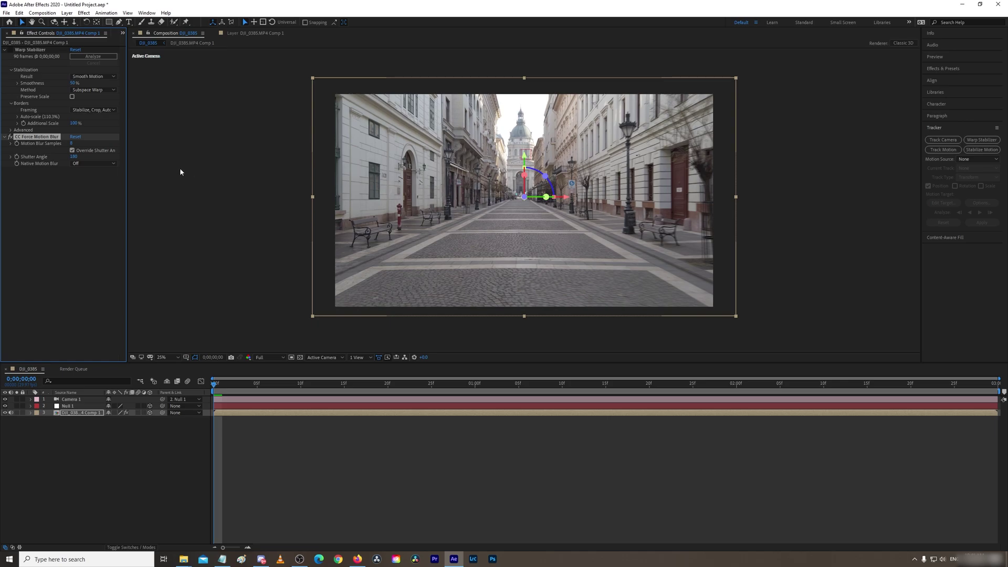
Step: Set Motion Blur Samples to 20 and preview the motion-blurred footage
{"action": "left_click", "coordinate": [72, 143]}
{"action": "left_click", "coordinate": [72, 143]}
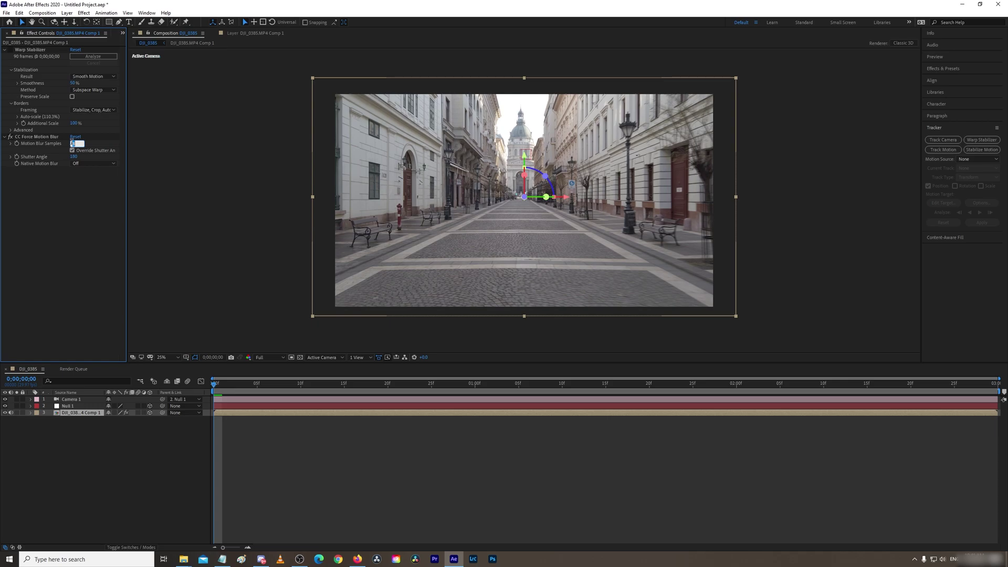
{"action": "type", "text": "20"}
{"action": "key", "text": "Return"}
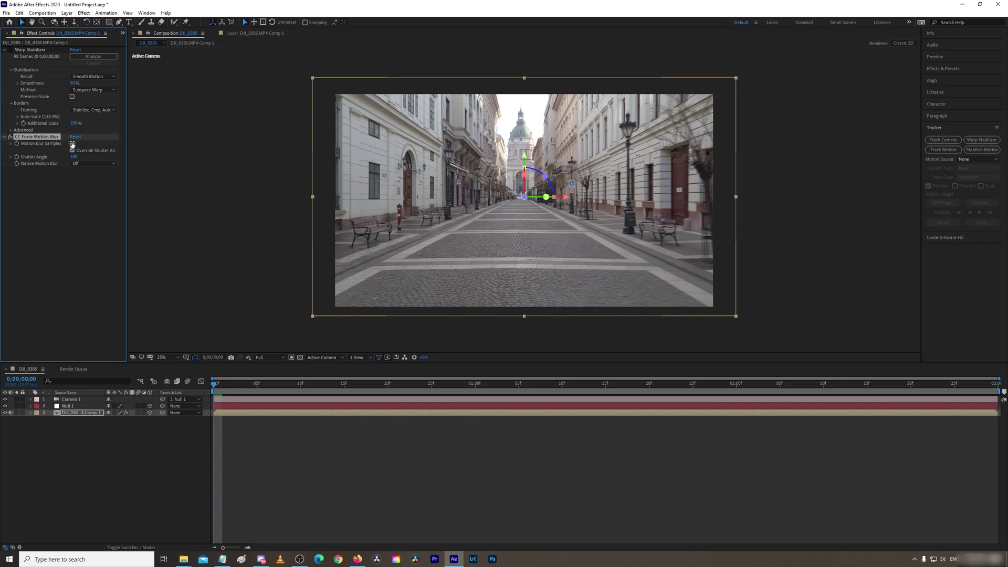
{"action": "key", "text": "space"}
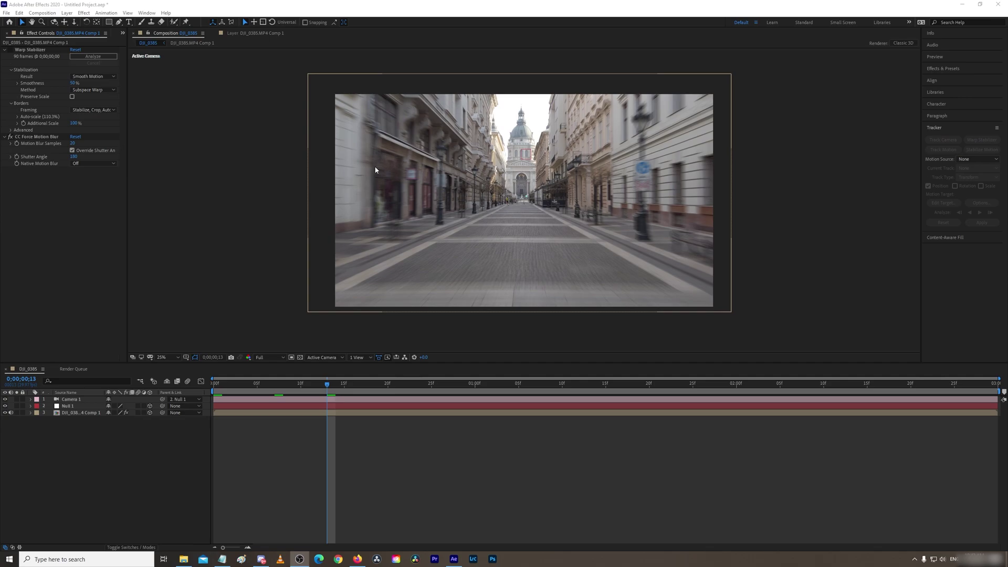
{"action": "key", "text": "Home"}
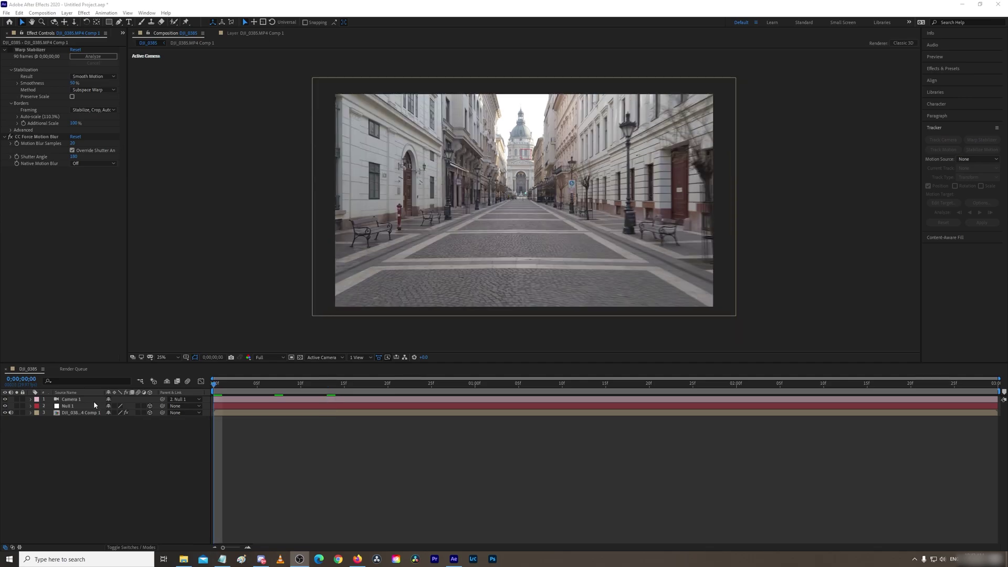